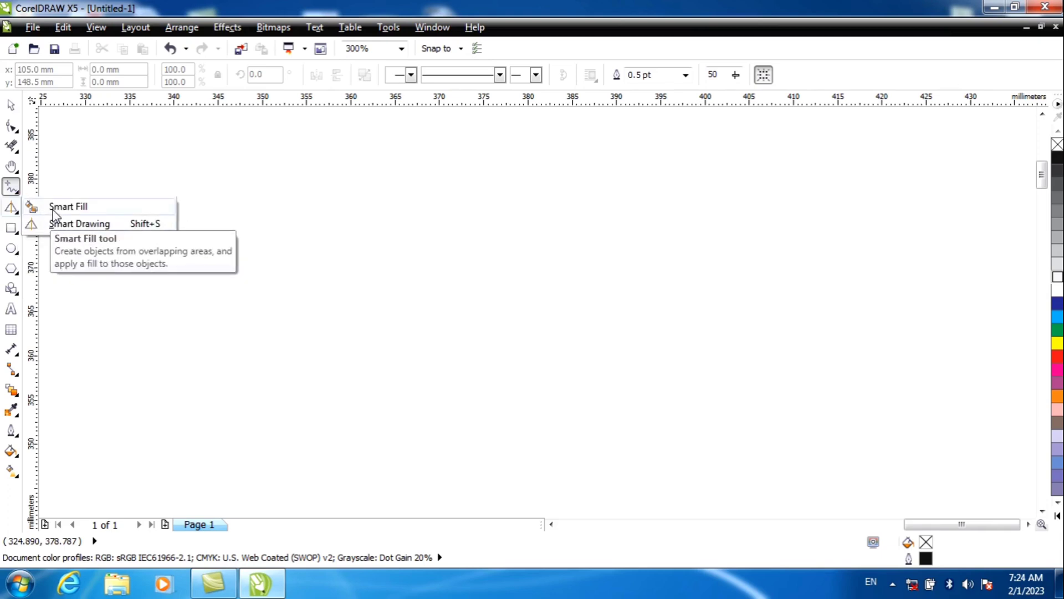
# Step: Draw an ellipse about 39 mm wide and 32 mm high and place an overlapping copy about 5 mm to its right
pyautogui.click(11, 248)
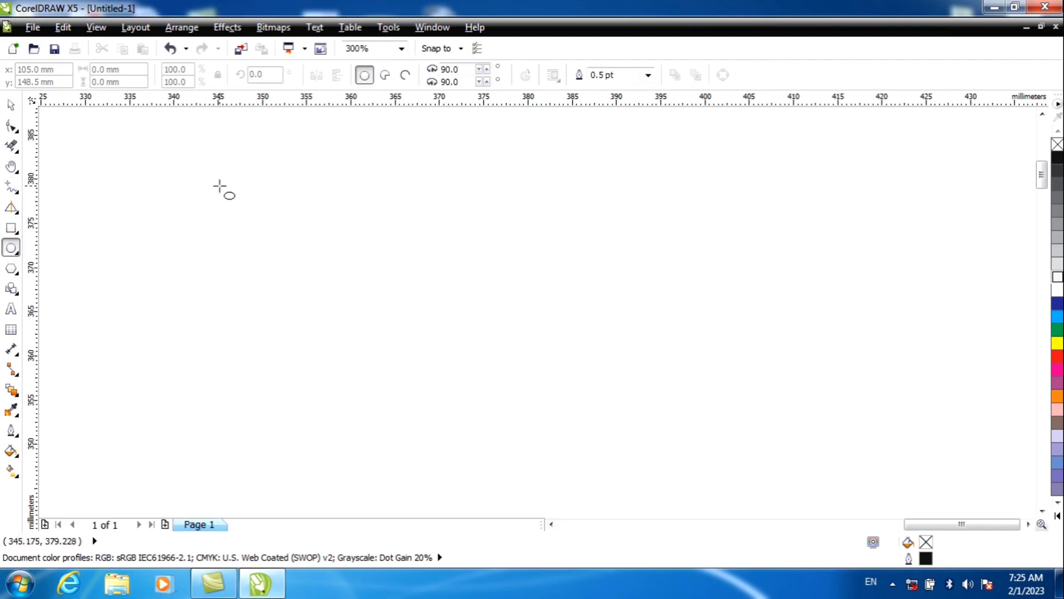
pyautogui.moveTo(220, 178); pyautogui.dragTo(570, 460)
pyautogui.click(11, 105)
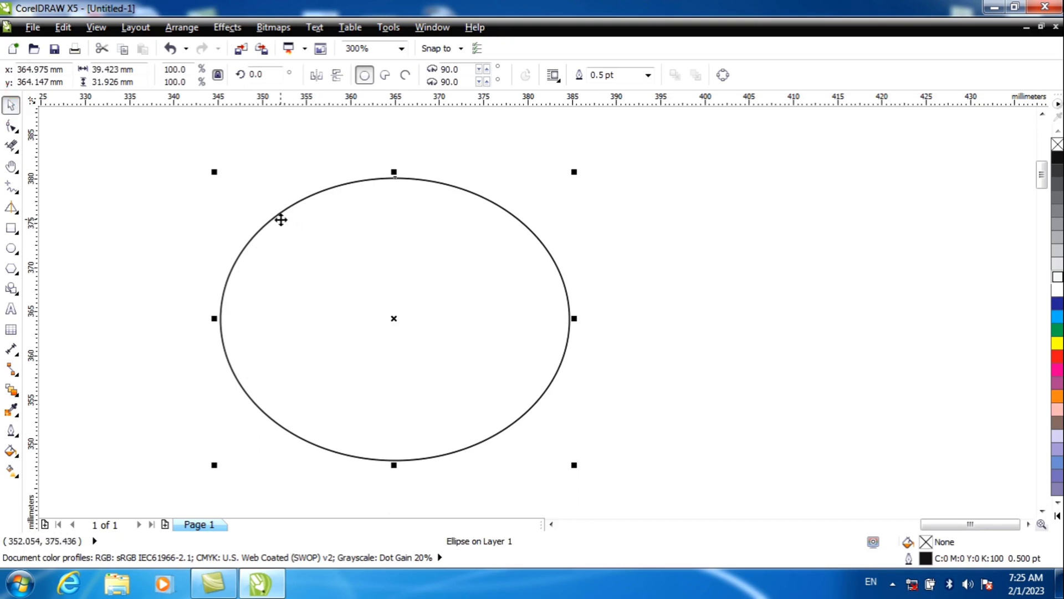
pyautogui.moveTo(281, 220); pyautogui.dragTo(380, 231)
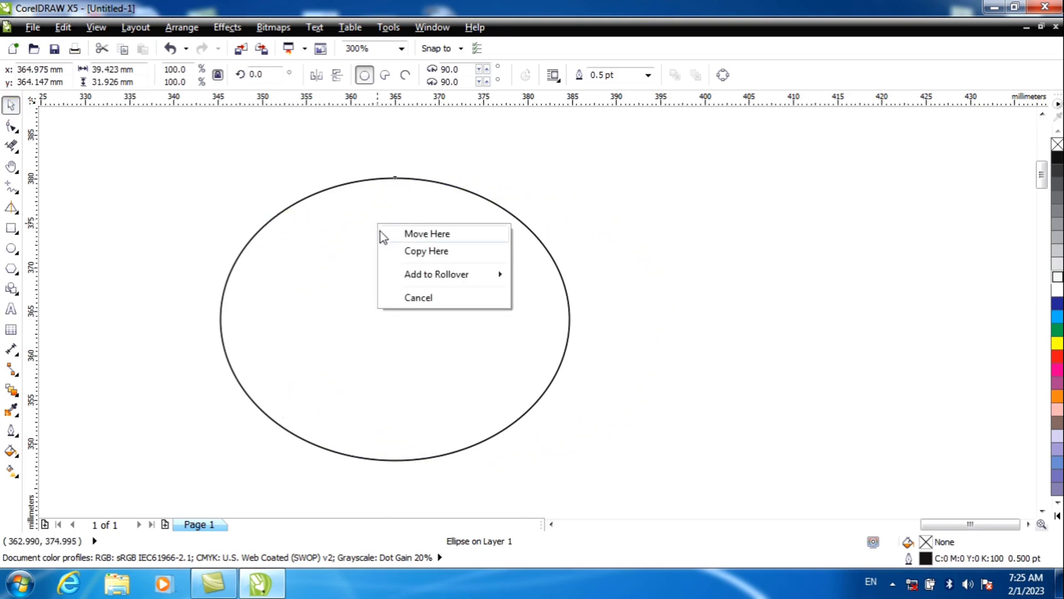
pyautogui.click(394, 247)
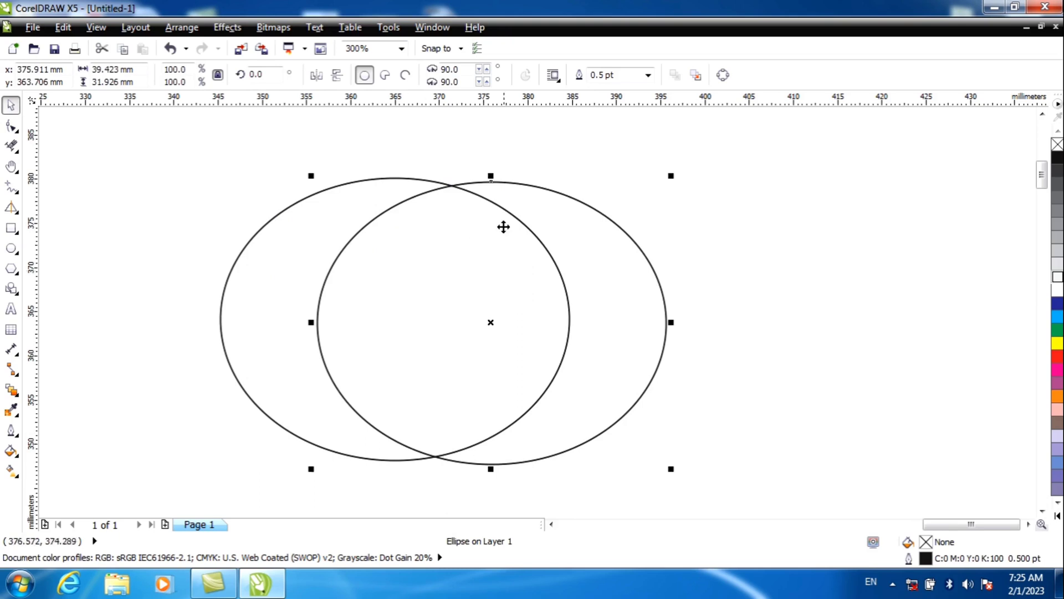
pyautogui.moveTo(530, 185); pyautogui.dragTo(476, 180)
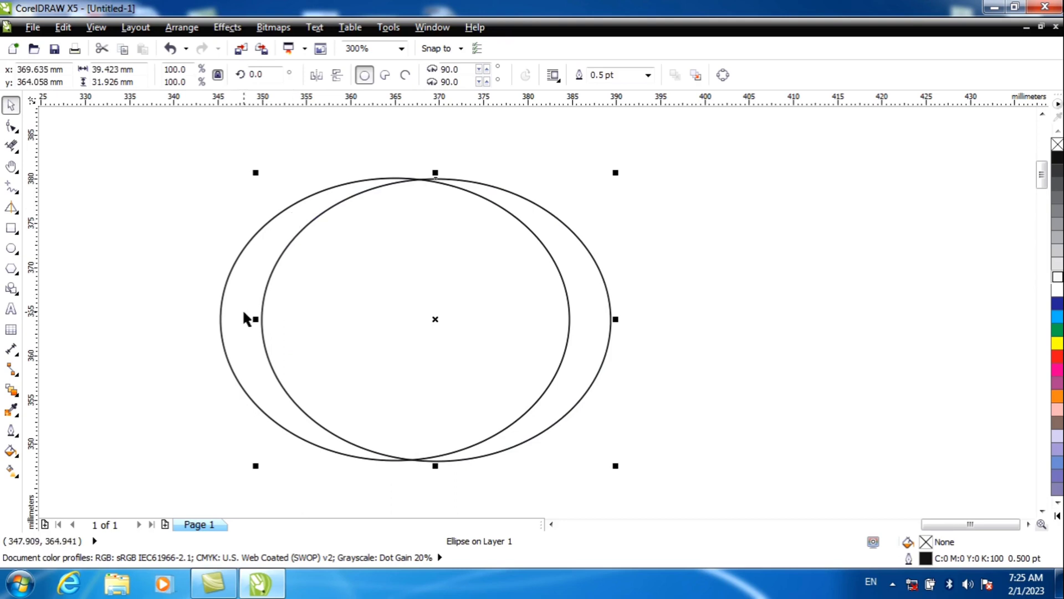
# Step: Use Smart Fill to create a filled crescent from the left area outside the overlap of the two ellipses
pyautogui.click(16, 213)
pyautogui.click(55, 208)
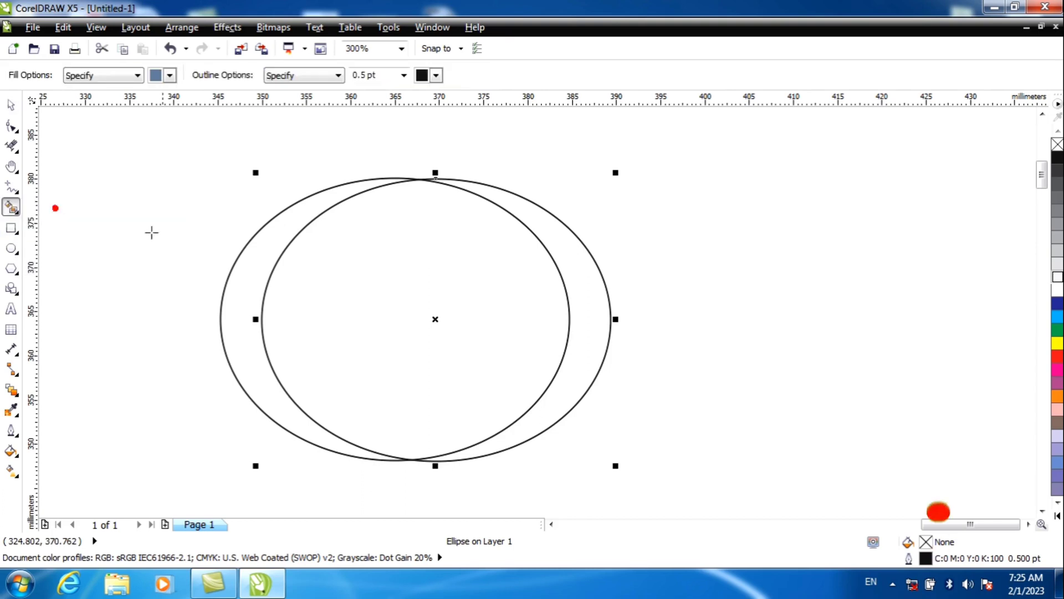
pyautogui.click(257, 265)
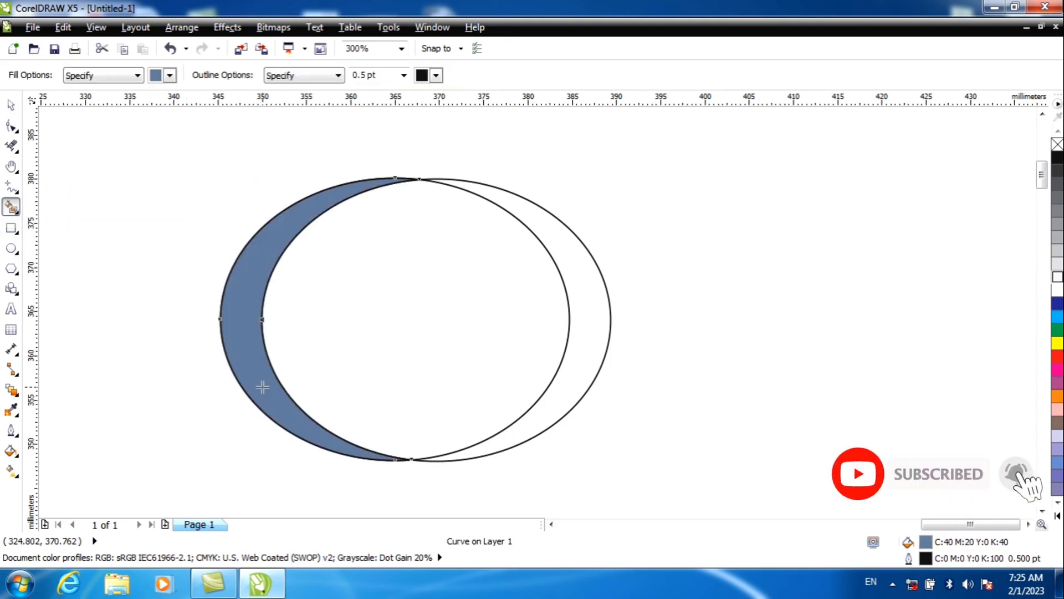
pyautogui.click(10, 104)
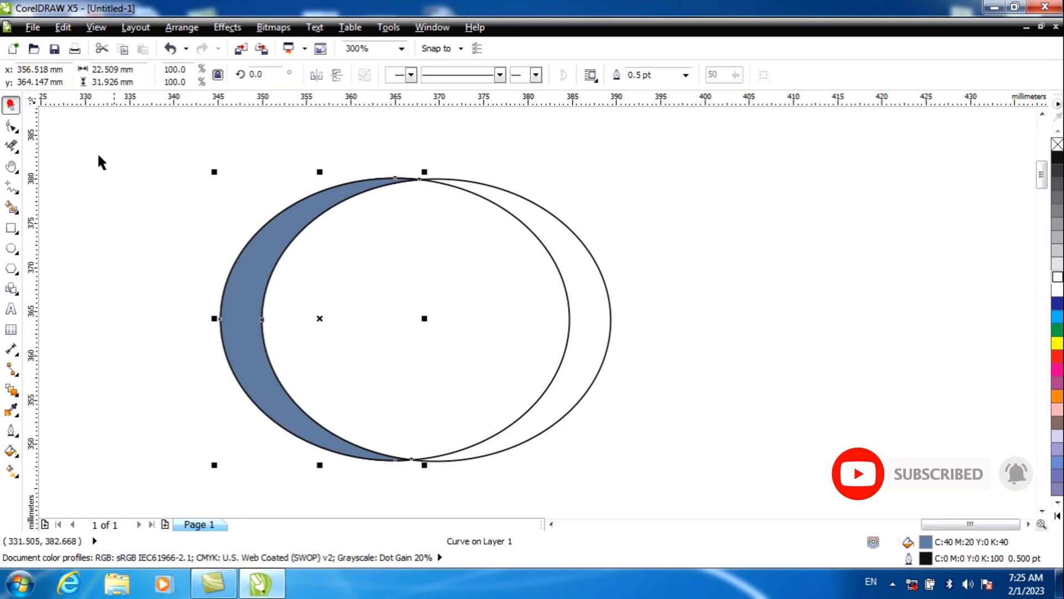
# Step: Move the crescent off to the left of the ellipses and fill it with cyan
pyautogui.moveTo(273, 256); pyautogui.dragTo(111, 229)
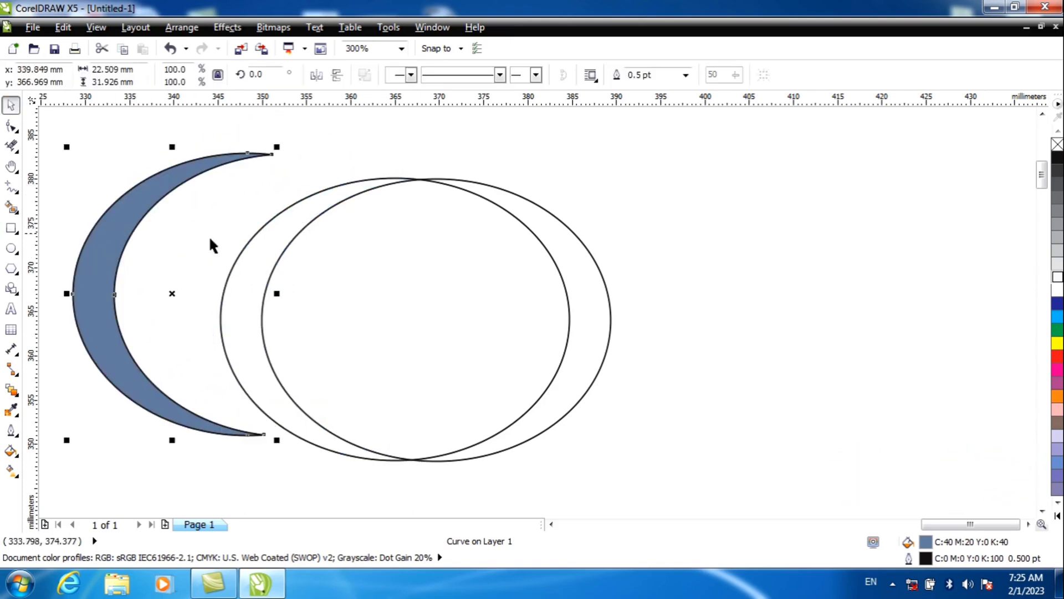
pyautogui.click(1057, 306)
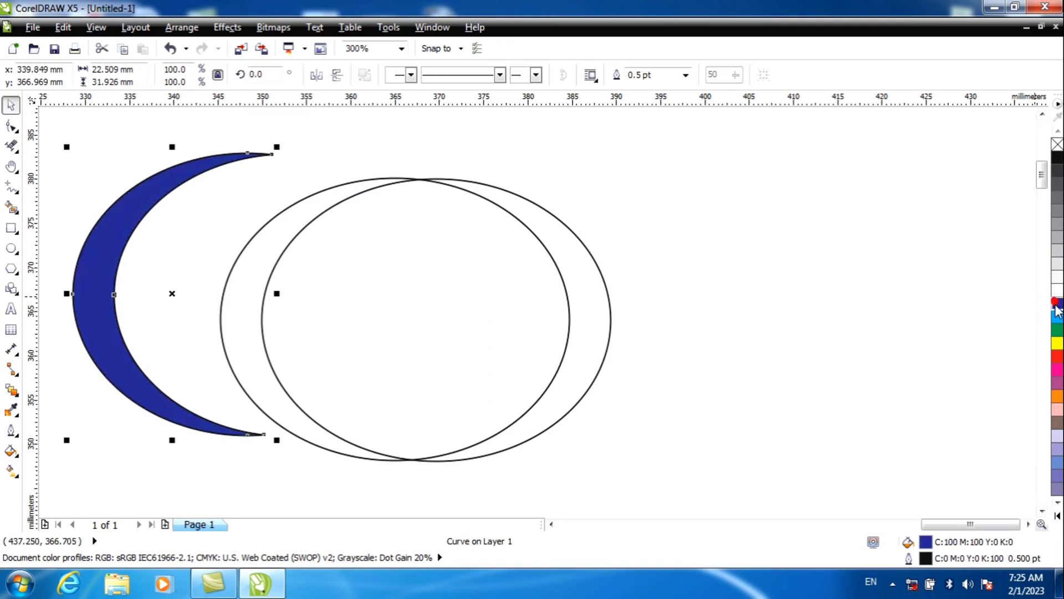
pyautogui.click(1057, 316)
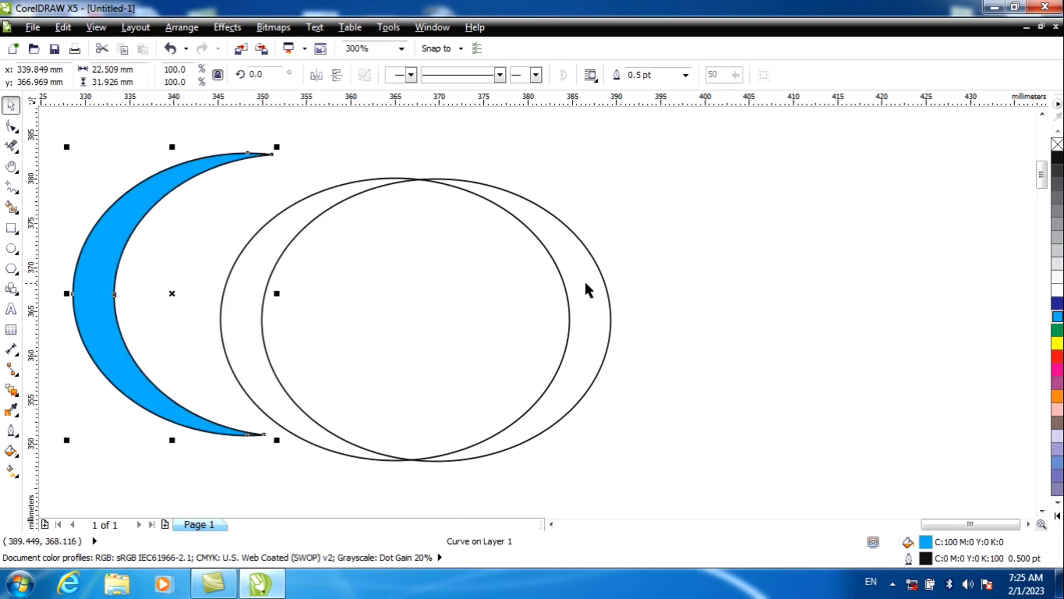
# Step: Delete both ellipses and the crescent to clear the drawing area
pyautogui.click(521, 233)
pyautogui.click(523, 220)
pyautogui.press('Delete')
pyautogui.click(521, 224)
pyautogui.press('Delete')
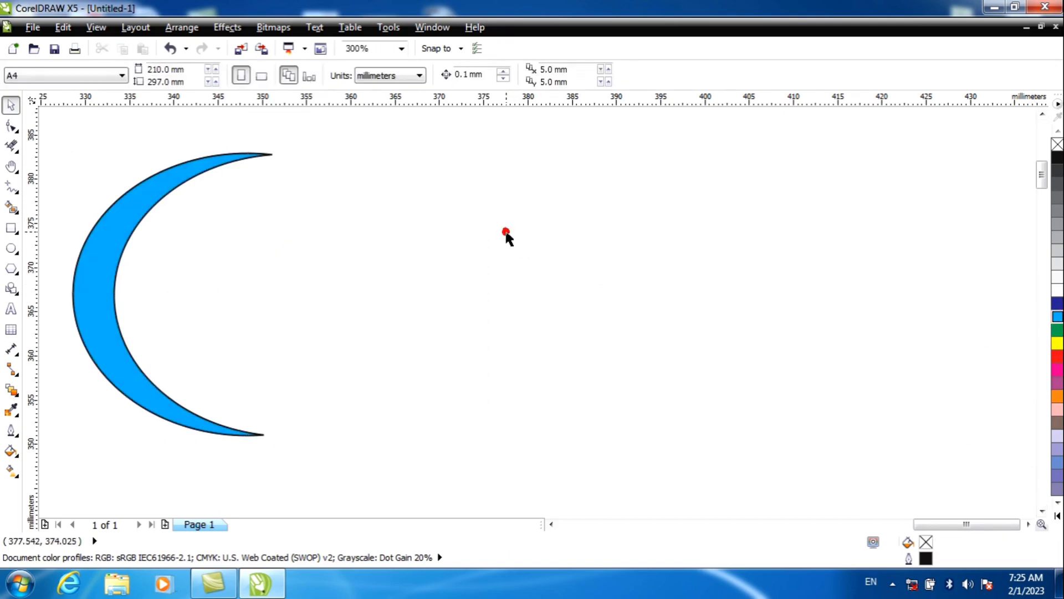
pyautogui.moveTo(171, 180); pyautogui.dragTo(391, 217)
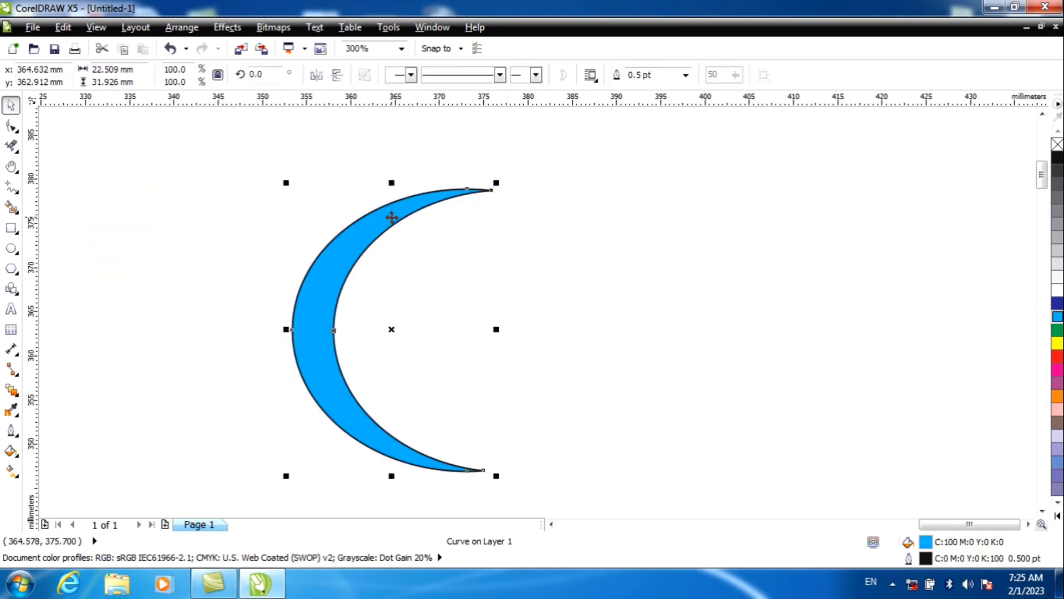
pyautogui.press('Delete')
# Step: Draw a rectangle about 42 mm by 19 mm and a vertical Pen line across its full height, about 11 mm from its left edge
pyautogui.click(12, 228)
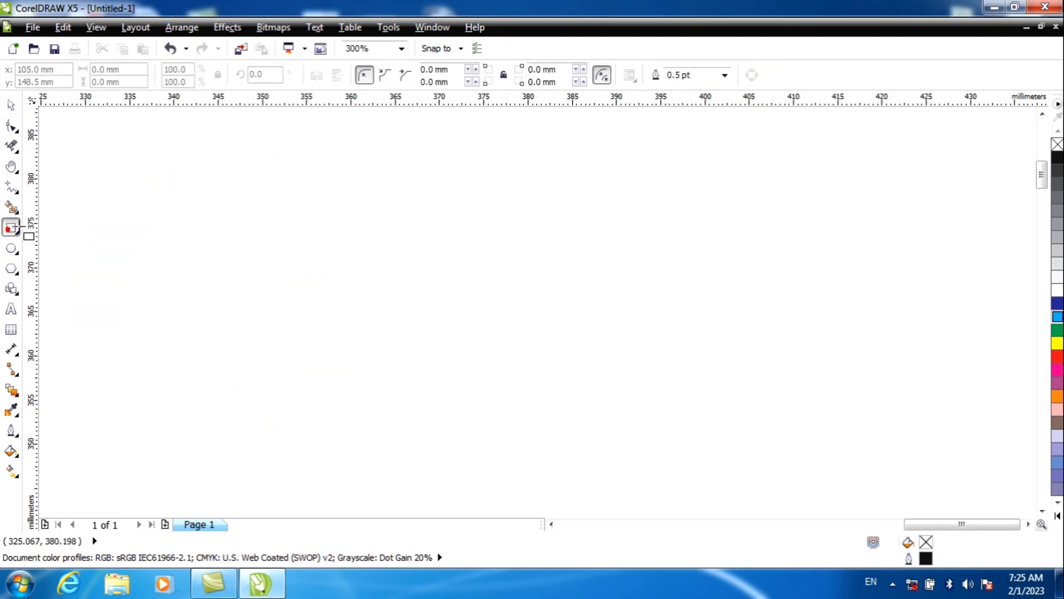
pyautogui.moveTo(195, 203); pyautogui.dragTo(569, 366)
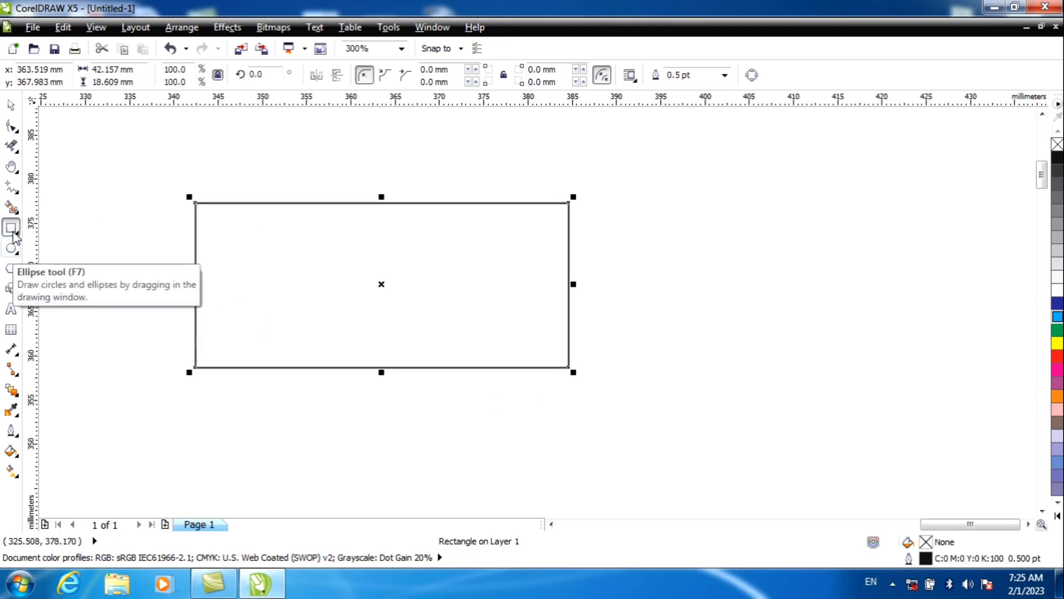
pyautogui.click(15, 130)
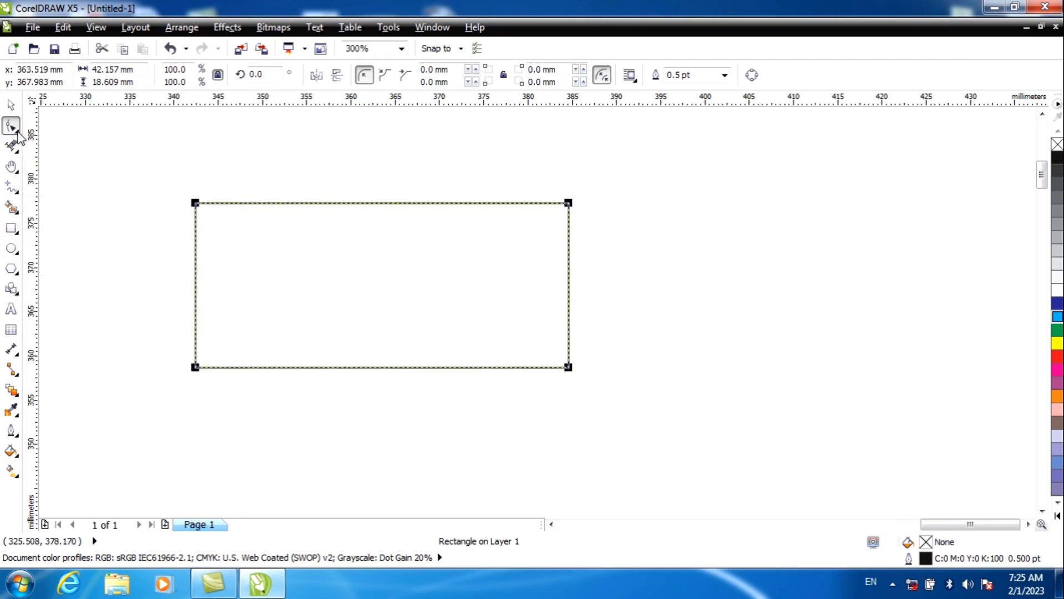
pyautogui.click(17, 191)
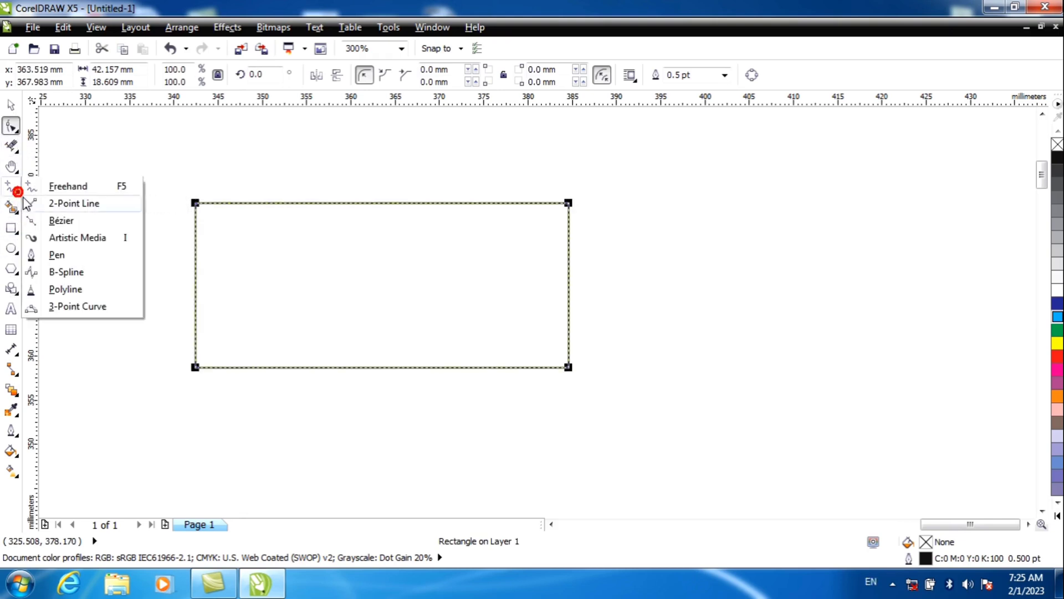
pyautogui.click(57, 254)
pyautogui.click(295, 203)
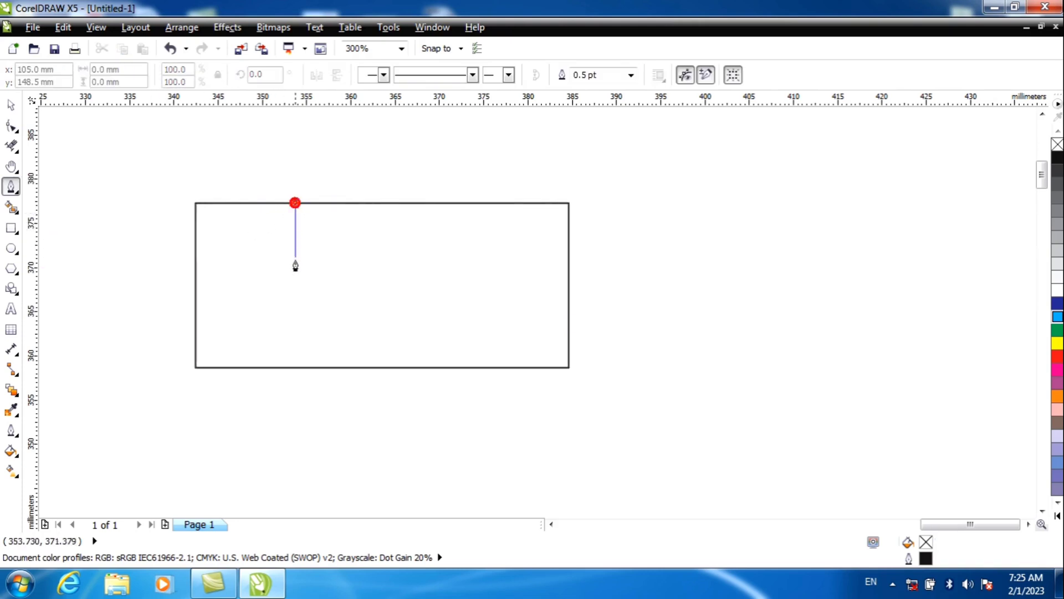
pyautogui.doubleClick(296, 368)
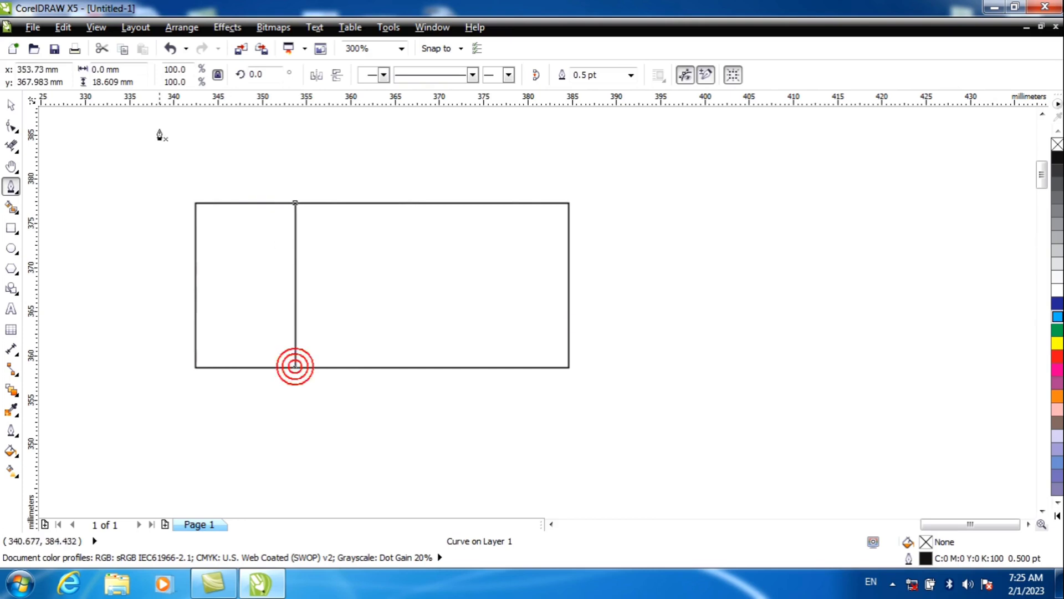
# Step: Convert the vertical line to a curve and bend it into an S shape, bulging right above and left below
pyautogui.click(16, 129)
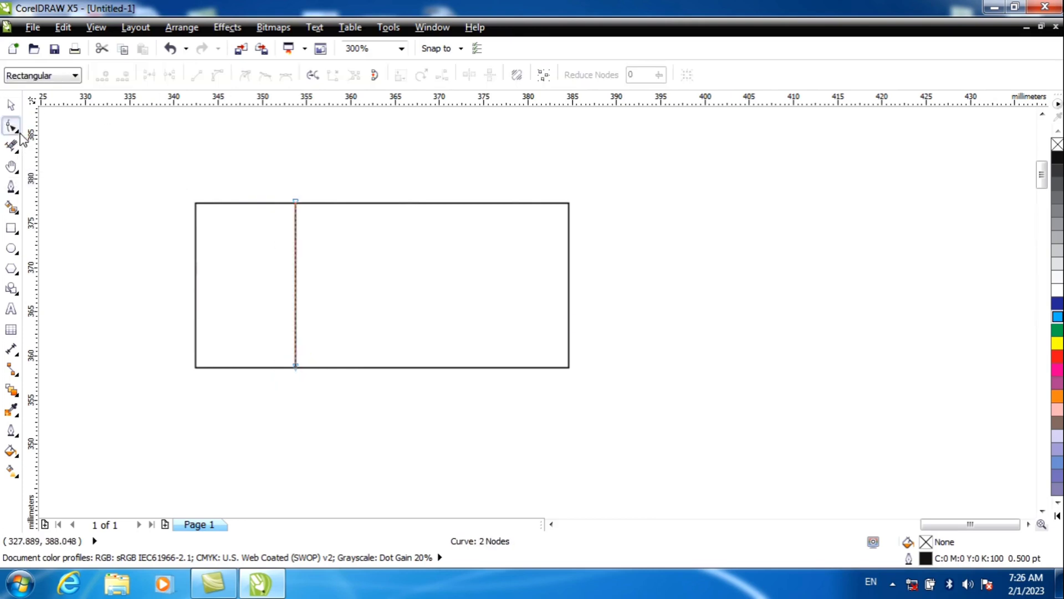
pyautogui.click(20, 134)
pyautogui.click(39, 124)
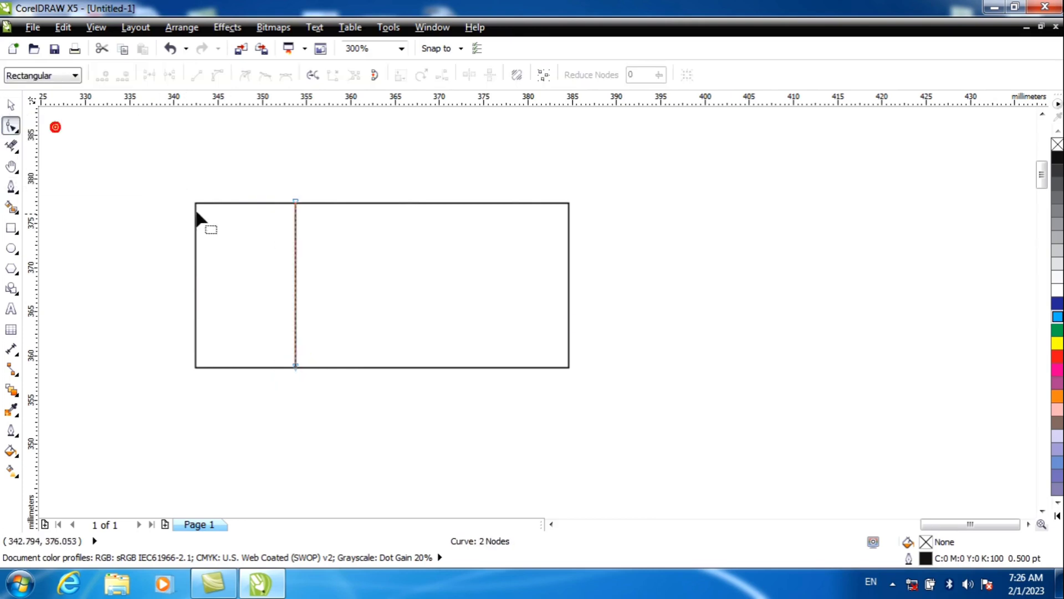
pyautogui.rightClick(296, 265)
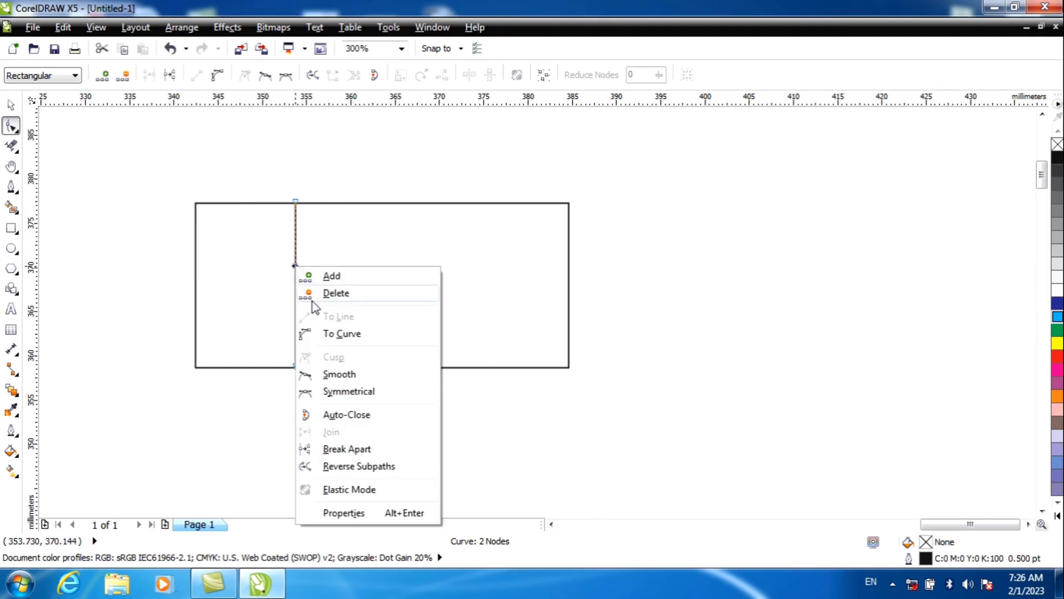
pyautogui.click(333, 333)
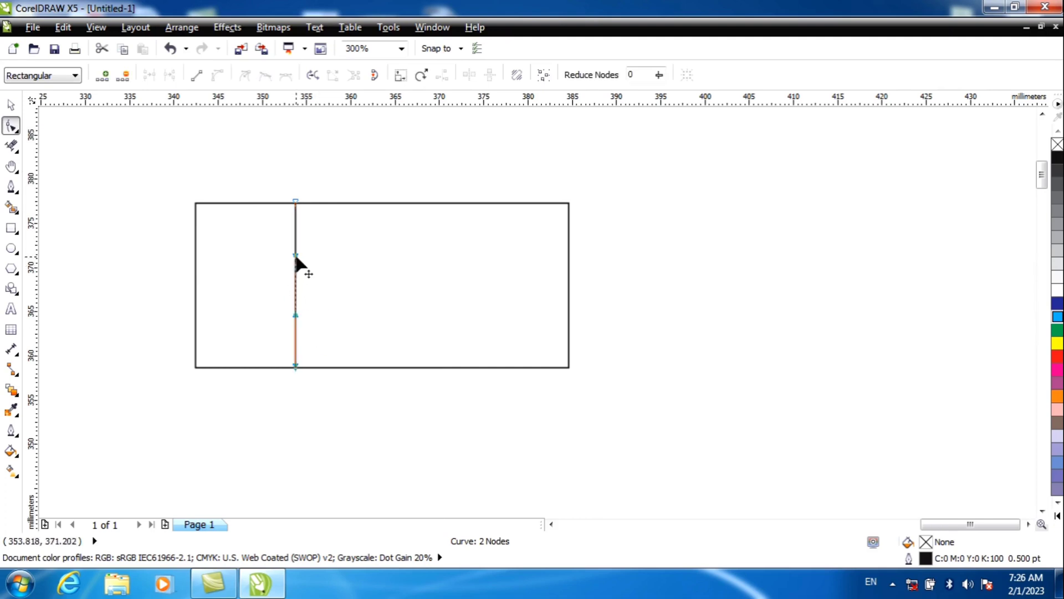
pyautogui.moveTo(295, 255); pyautogui.dragTo(306, 256)
pyautogui.moveTo(296, 319); pyautogui.dragTo(265, 325)
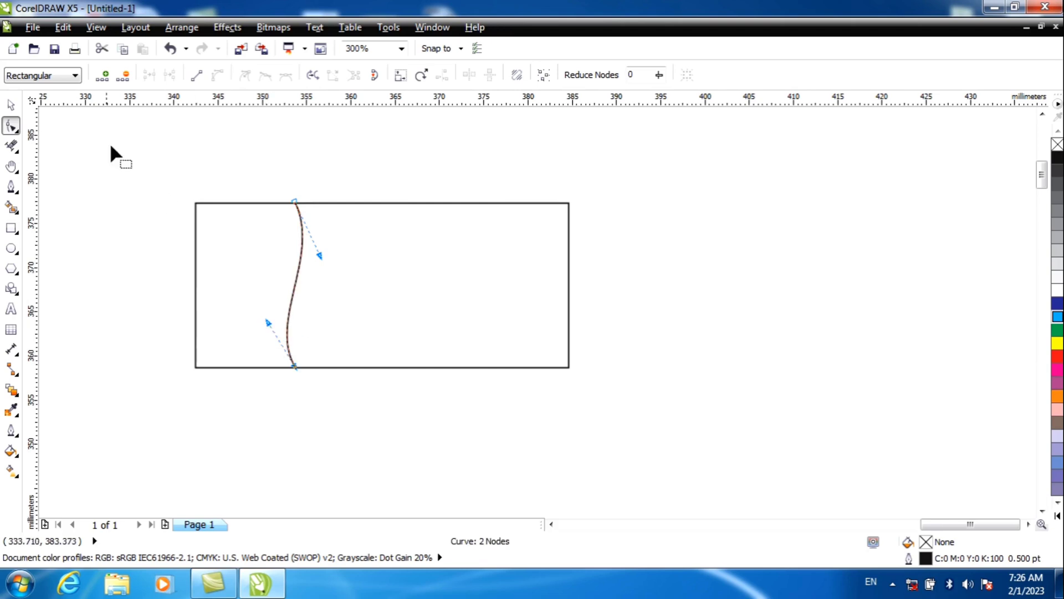
pyautogui.click(12, 105)
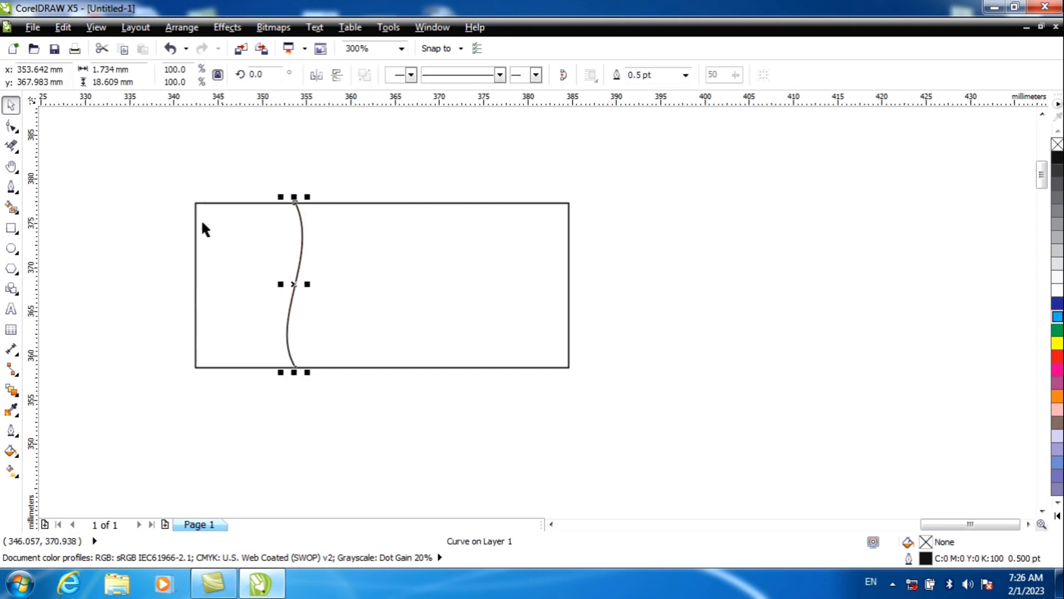
# Step: Use Smart Fill to create a filled shape from the rectangle area left of the S-shaped curve
pyautogui.click(12, 207)
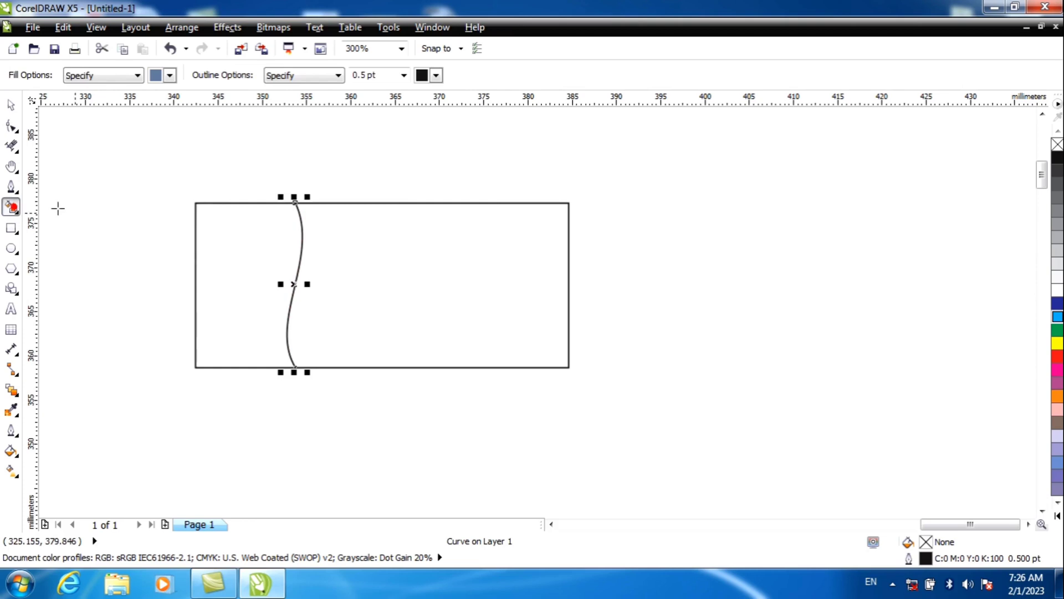
pyautogui.click(224, 232)
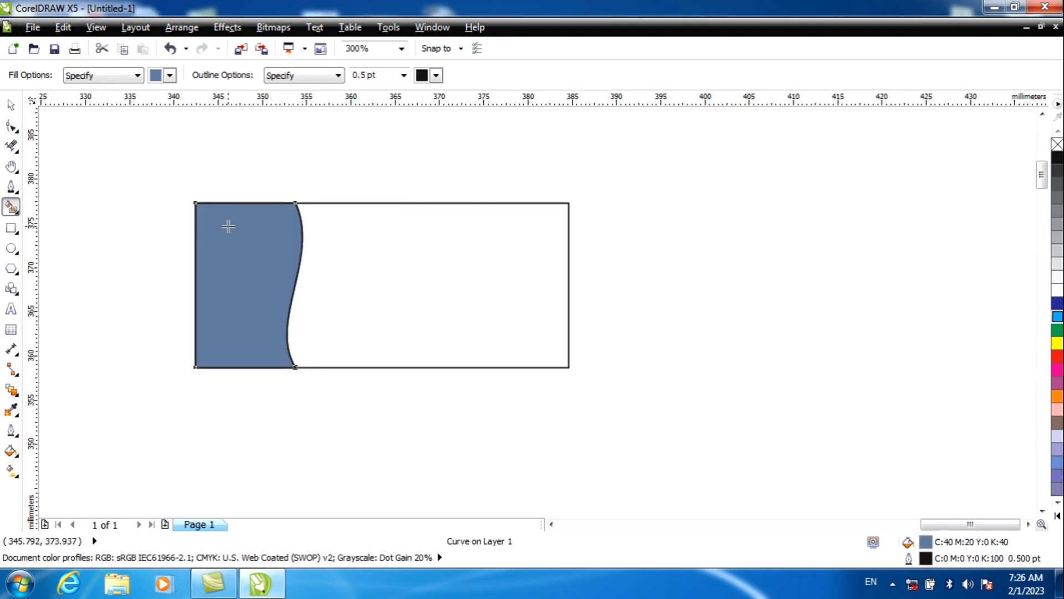
pyautogui.click(11, 105)
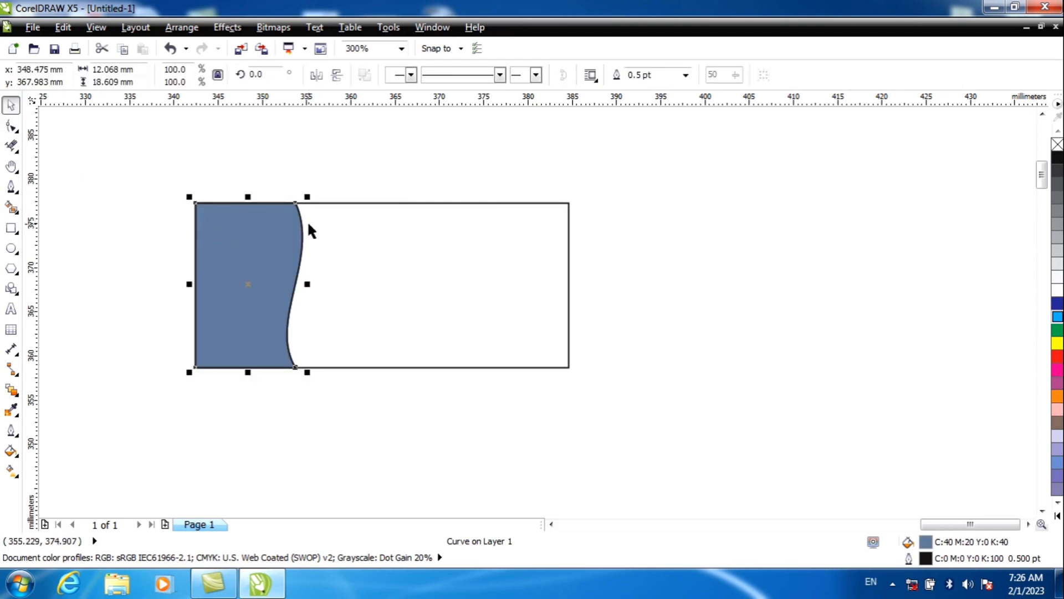
pyautogui.click(310, 169)
pyautogui.click(300, 209)
pyautogui.press('Delete')
pyautogui.hotkey('ctrl', 'z')
# Step: Move the filled shape aside to the right and delete the original S-shaped dividing curve
pyautogui.click(316, 171)
pyautogui.click(297, 206)
pyautogui.scroll(2, 325, 162)
pyautogui.moveTo(185, 348)
pyautogui.mouseDown()
pyautogui.moveTo(374, 251)
pyautogui.moveTo(452, 270)
pyautogui.mouseUp()
pyautogui.click(214, 355)
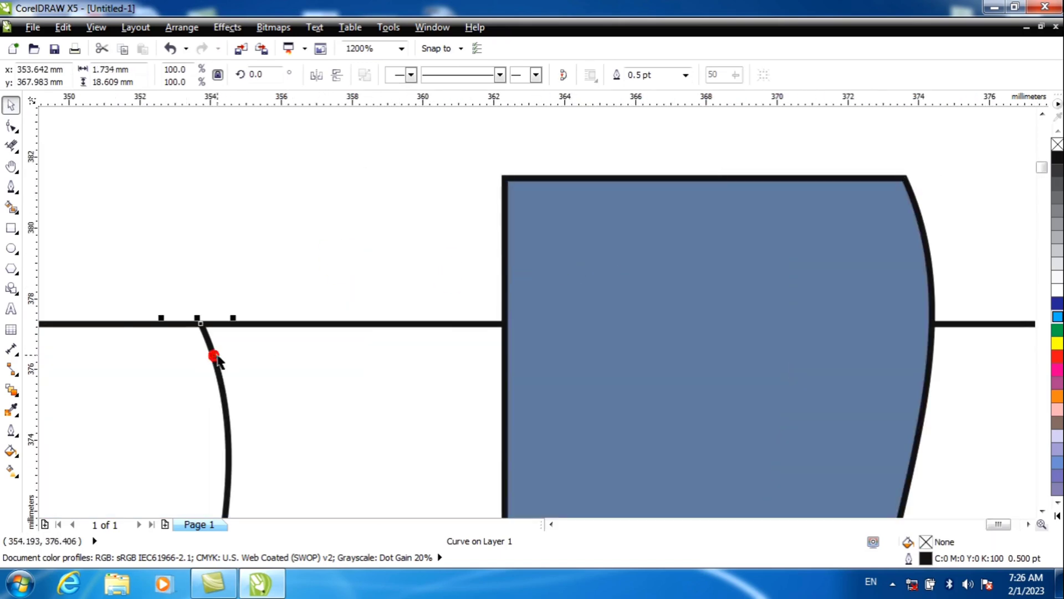
pyautogui.press('Delete')
# Step: Move the filled shape back onto the rectangle's left end and place a copy of it about 1.6 mm to the right
pyautogui.scroll(-2, 480, 244)
pyautogui.moveTo(520, 267); pyautogui.dragTo(357, 306)
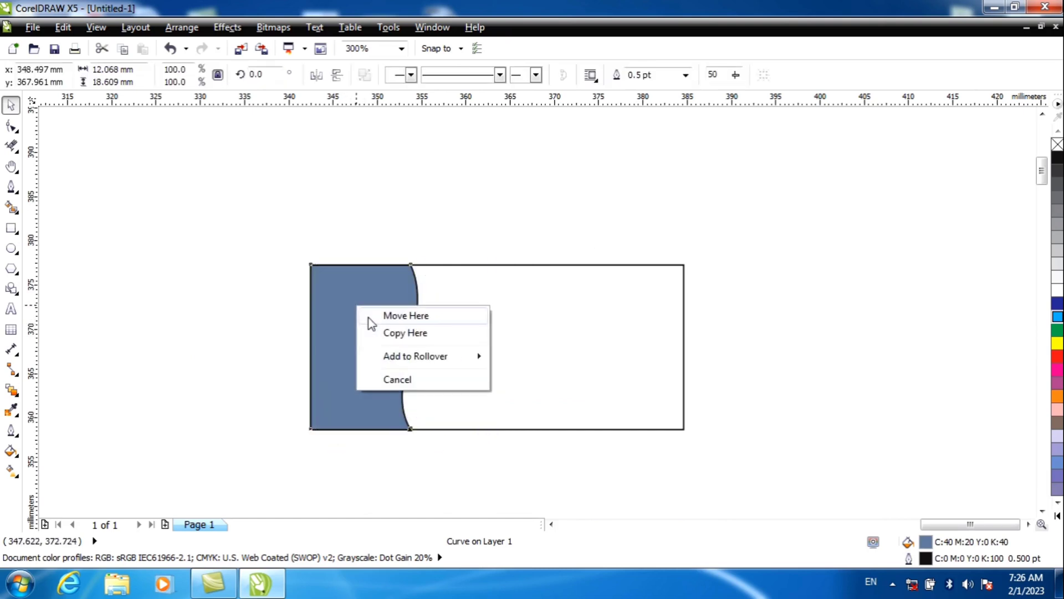
pyautogui.click(375, 332)
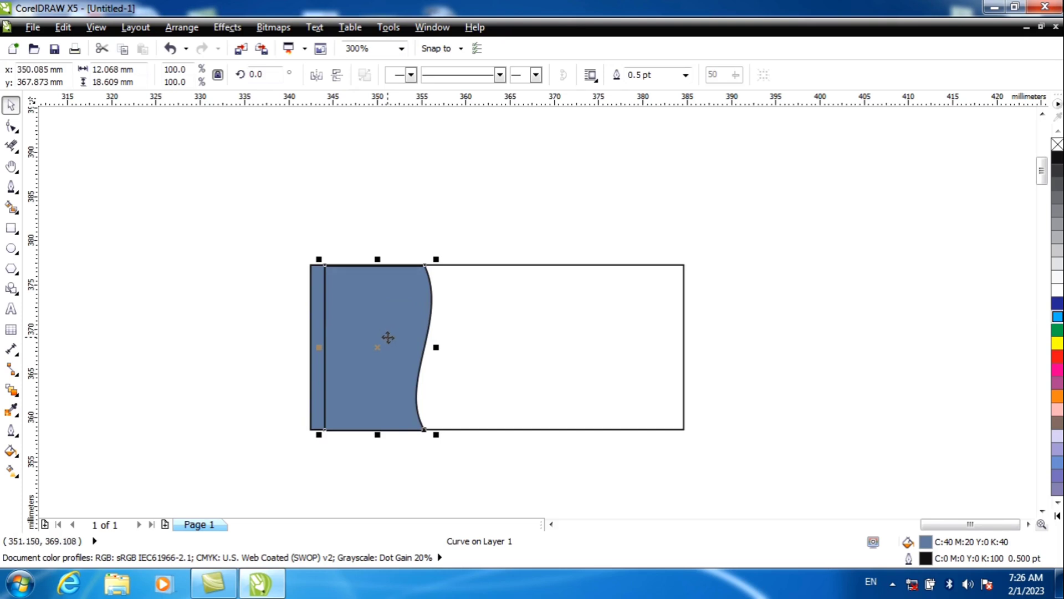
# Step: Place the copied shape behind the original blue shape and fill the copy with red
pyautogui.rightClick(388, 339)
pyautogui.moveTo(426, 194)
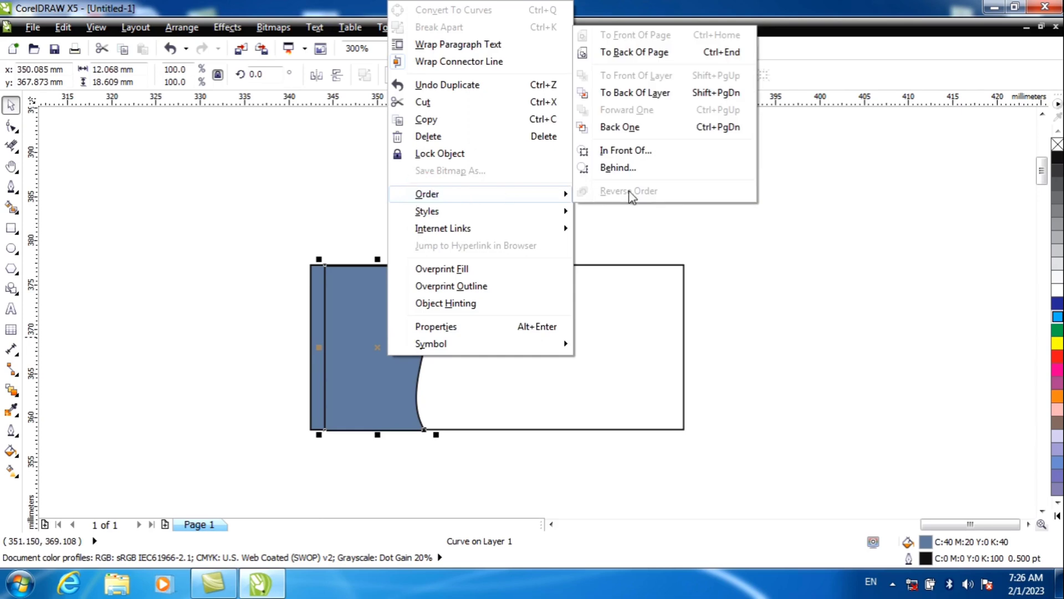
pyautogui.click(618, 167)
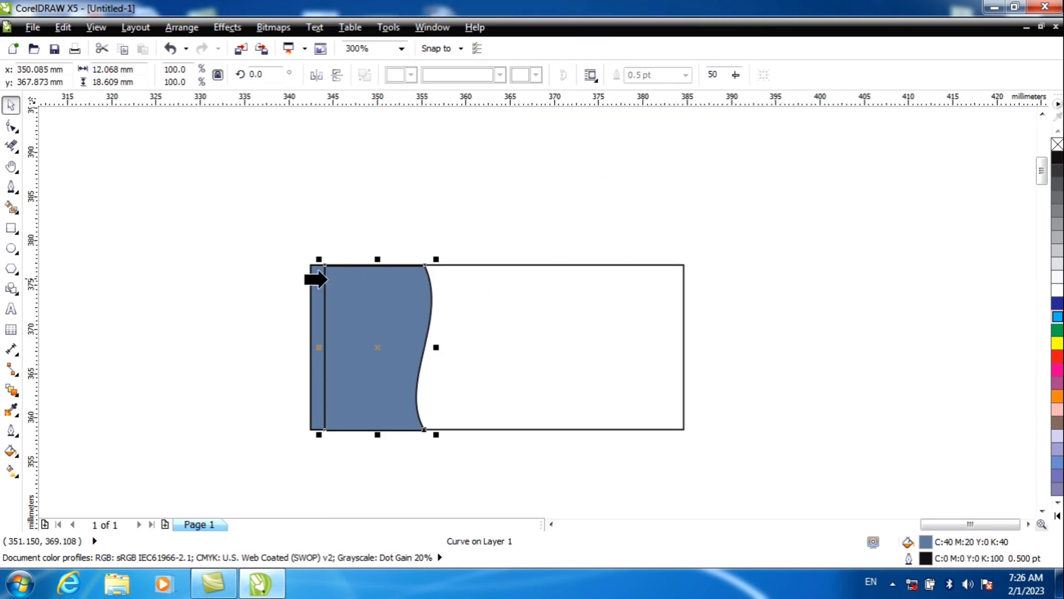
pyautogui.click(317, 284)
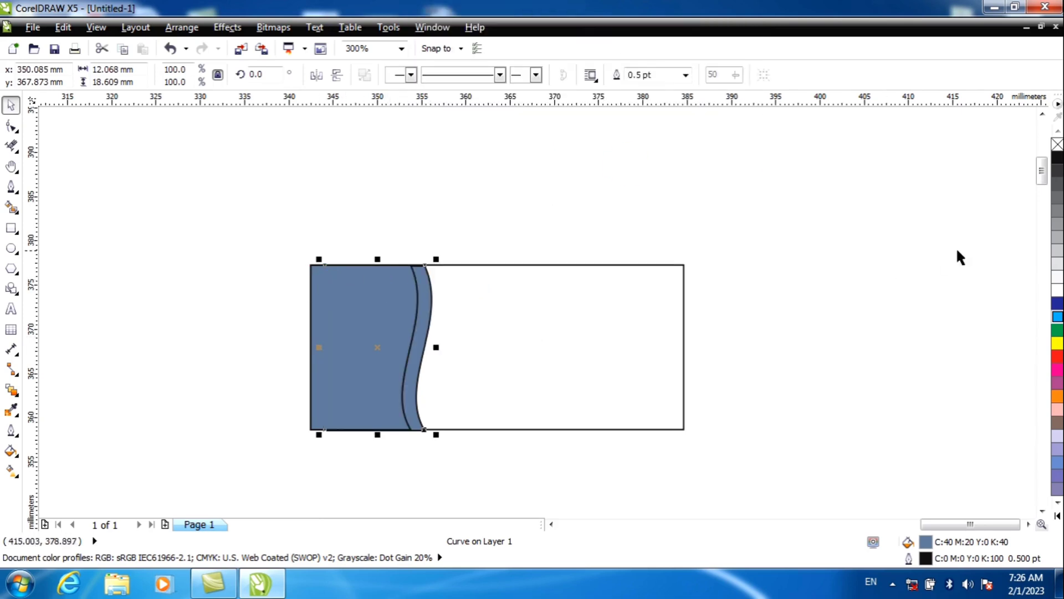
pyautogui.click(1057, 356)
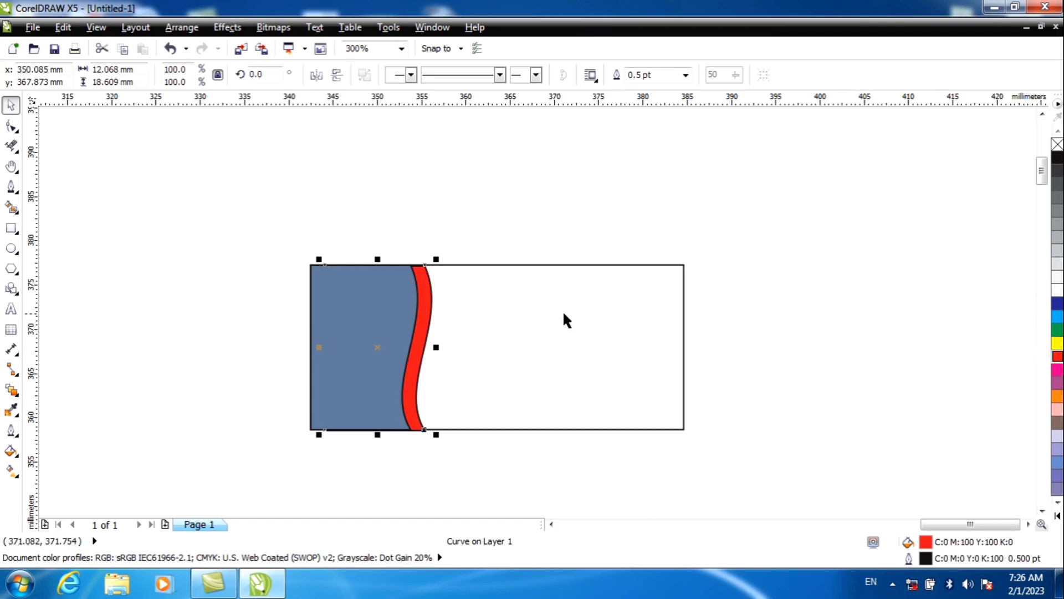
pyautogui.click(357, 200)
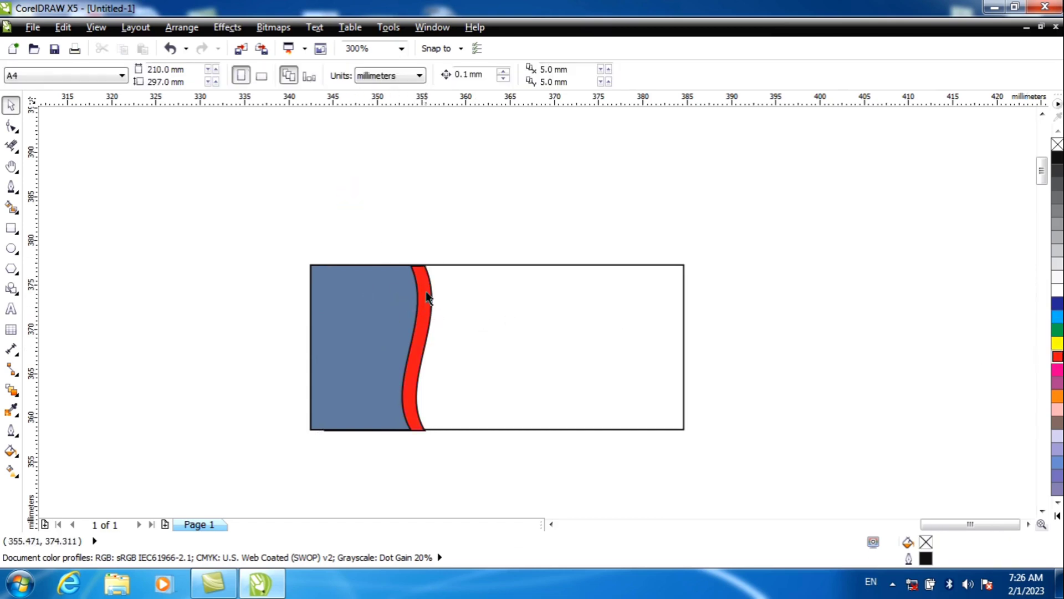
pyautogui.scroll(2, 424, 286)
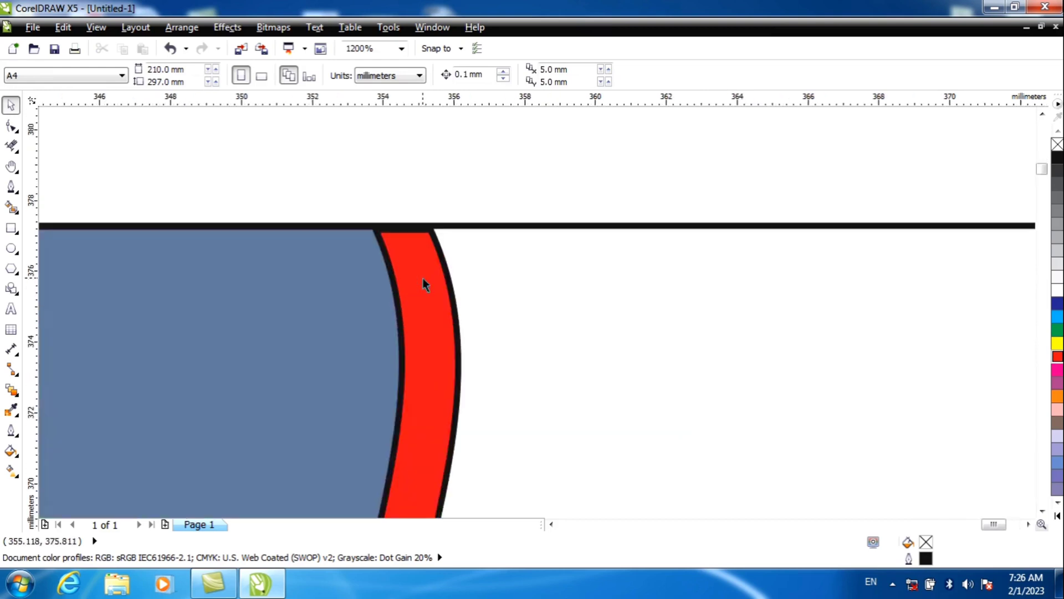
pyautogui.scroll(-2, 421, 255)
pyautogui.moveTo(426, 268); pyautogui.dragTo(632, 293)
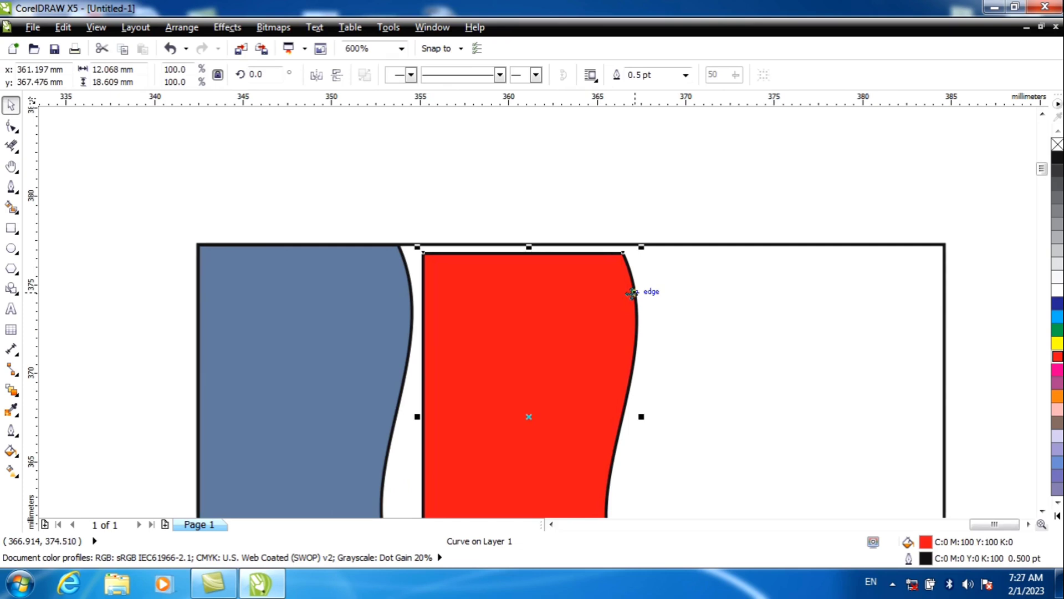
pyautogui.hotkey('ctrl', 'z')
pyautogui.click(438, 214)
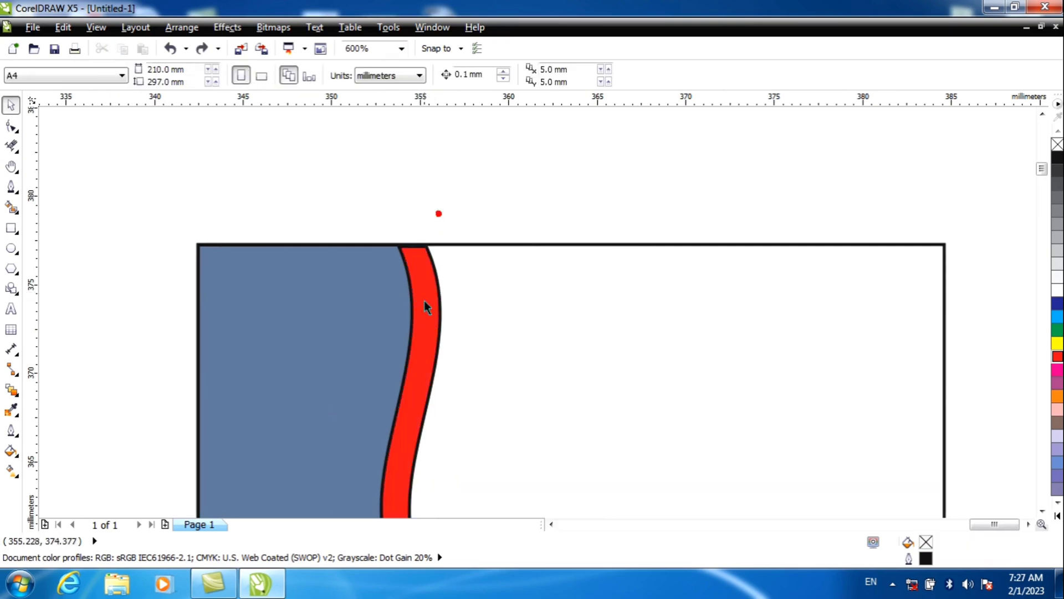
# Step: Use Smart Fill to make a shape from the visible red wavy strip and move it about 7 mm to the right
pyautogui.click(11, 207)
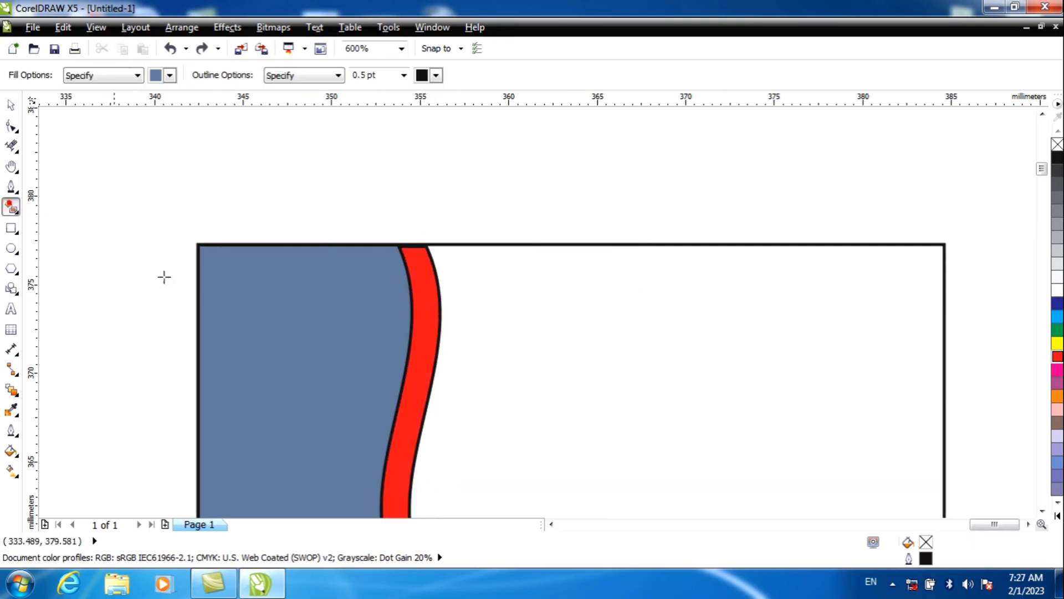
pyautogui.click(419, 314)
pyautogui.click(11, 104)
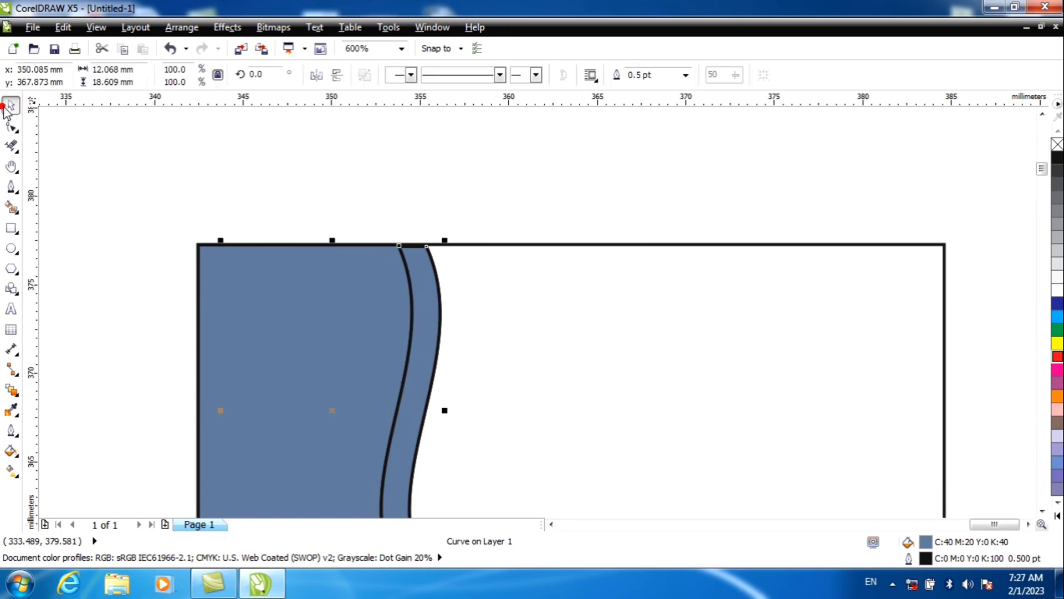
pyautogui.moveTo(428, 322); pyautogui.dragTo(550, 321)
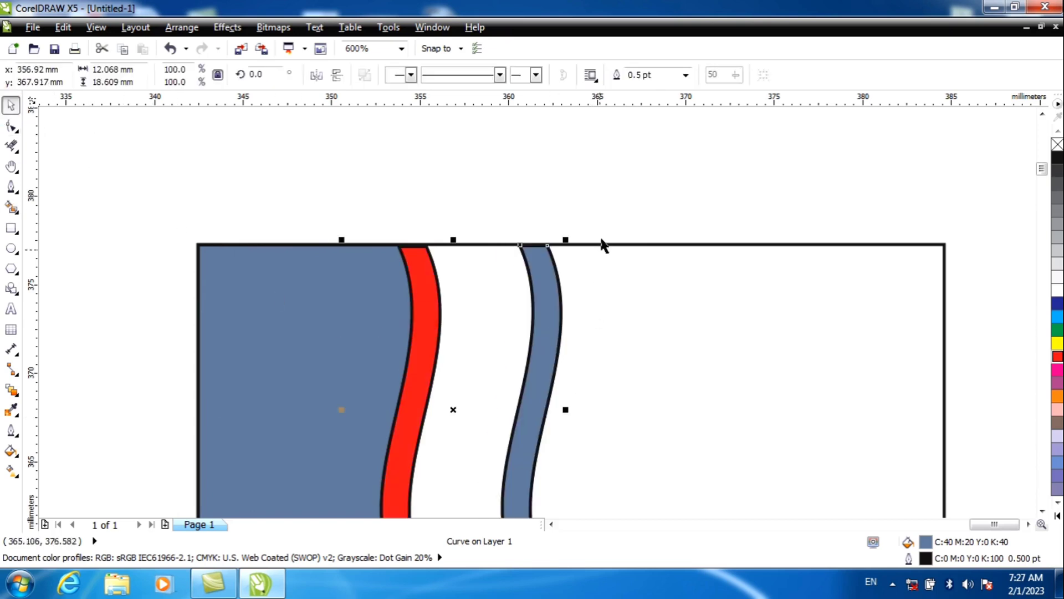
pyautogui.click(617, 183)
# Step: Remove the outlines from the blue shape, the red shape and the separate wavy strip inside the rectangle
pyautogui.scroll(-2, 550, 536)
pyautogui.moveTo(522, 535); pyautogui.dragTo(165, 487)
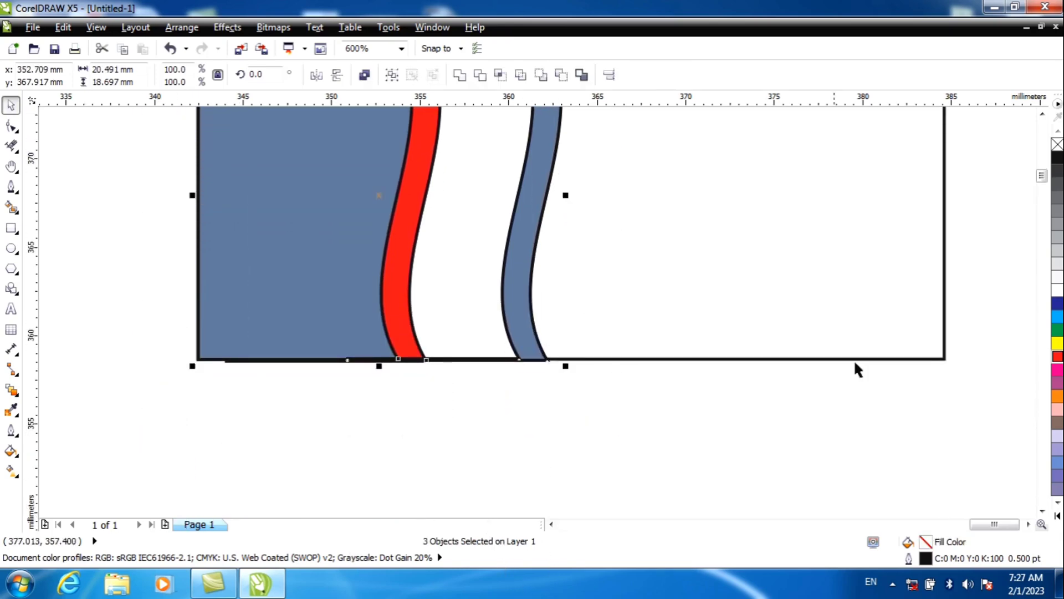
pyautogui.rightClick(1057, 144)
pyautogui.click(606, 456)
pyautogui.scroll(-2, 637, 424)
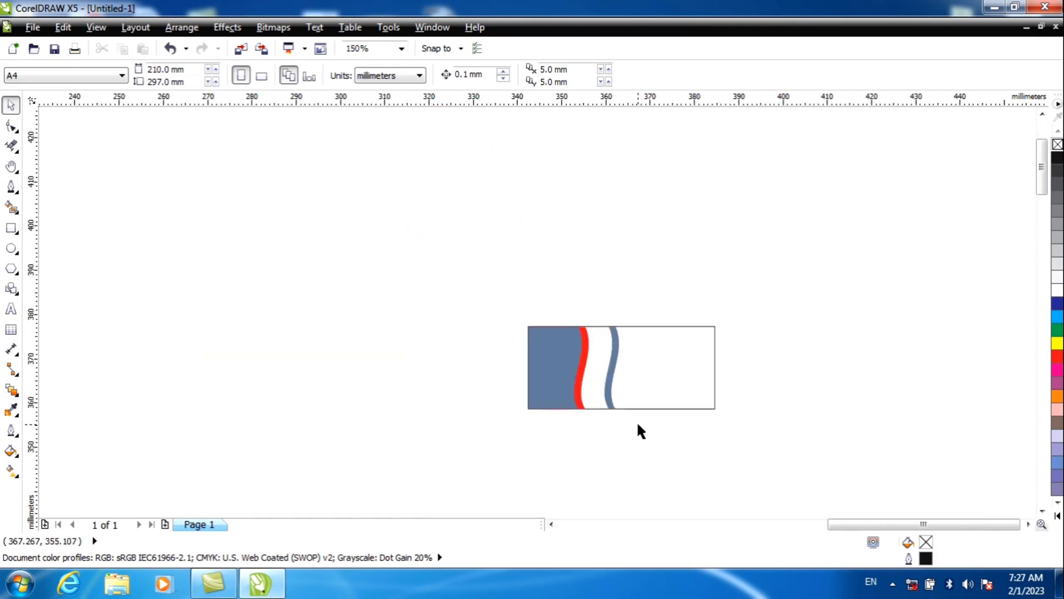
pyautogui.scroll(2, 637, 426)
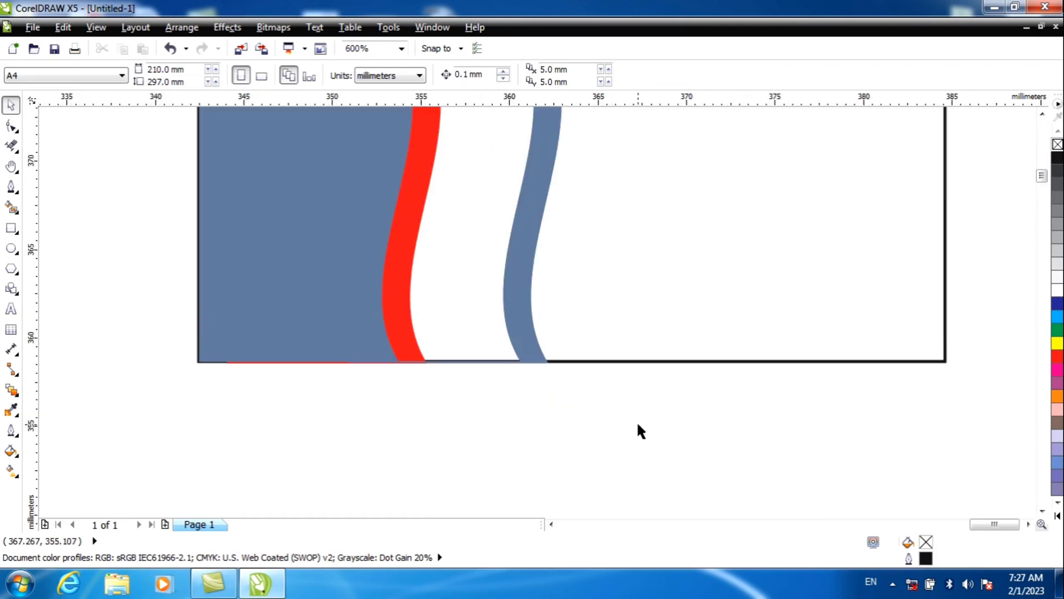
# Step: Clear all objects and sketch a square about 10 mm wide with the Smart Drawing tool
pyautogui.hotkey('ctrl', 'a')
pyautogui.press('Delete')
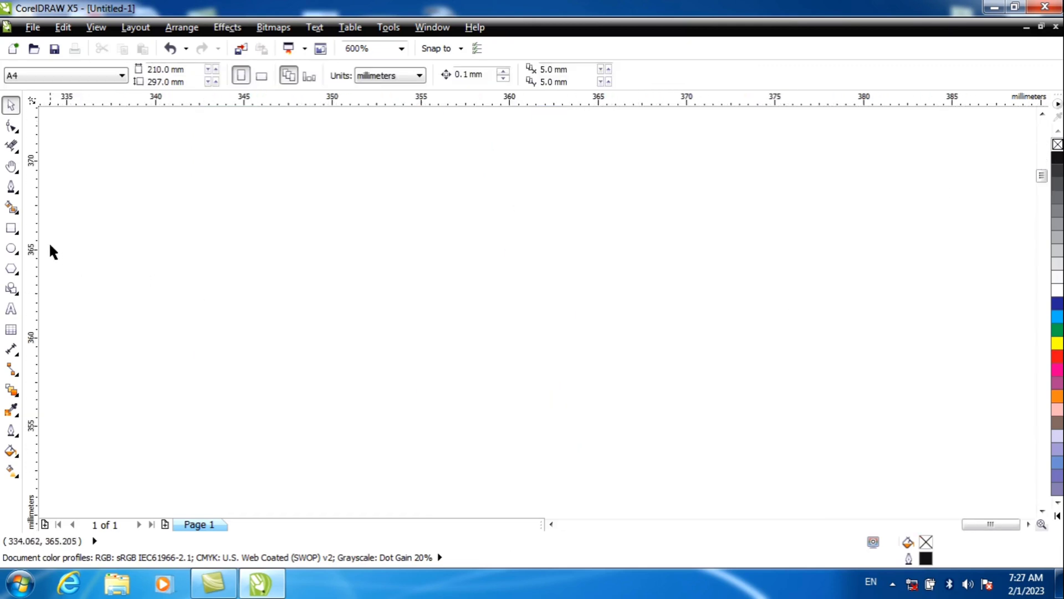
pyautogui.click(17, 214)
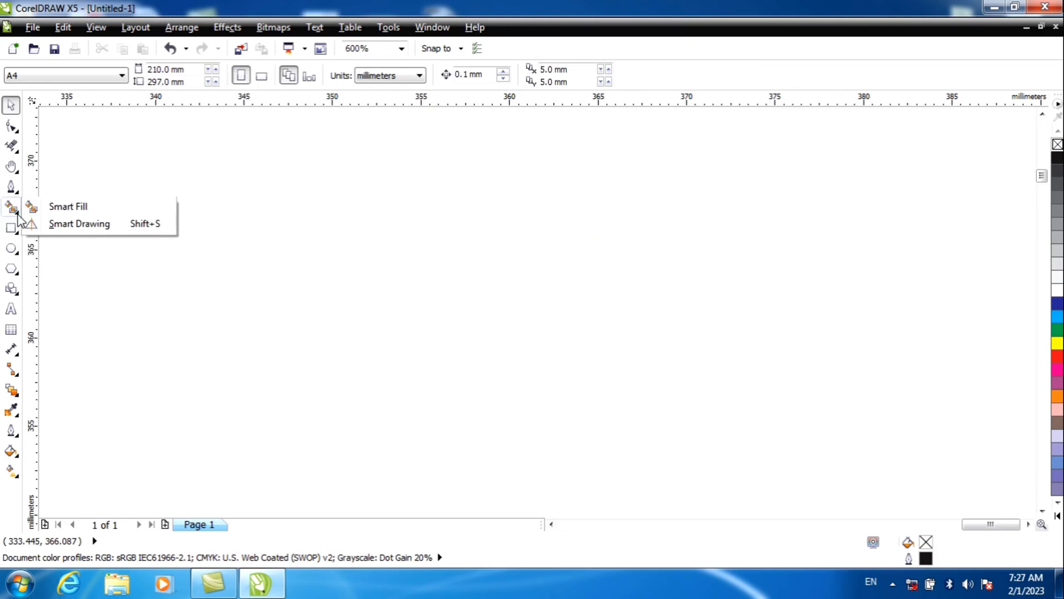
pyautogui.click(79, 223)
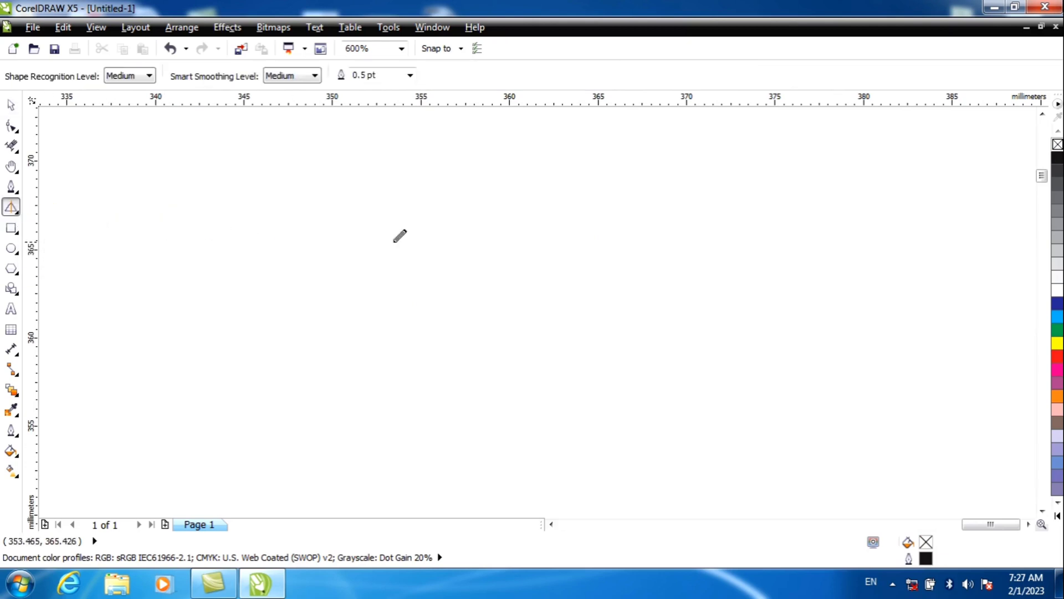
pyautogui.moveTo(535, 217)
pyautogui.mouseDown()
pyautogui.moveTo(370, 216)
pyautogui.moveTo(375, 372)
pyautogui.moveTo(571, 372)
pyautogui.moveTo(534, 249)
pyautogui.moveTo(536, 202)
pyautogui.mouseUp()
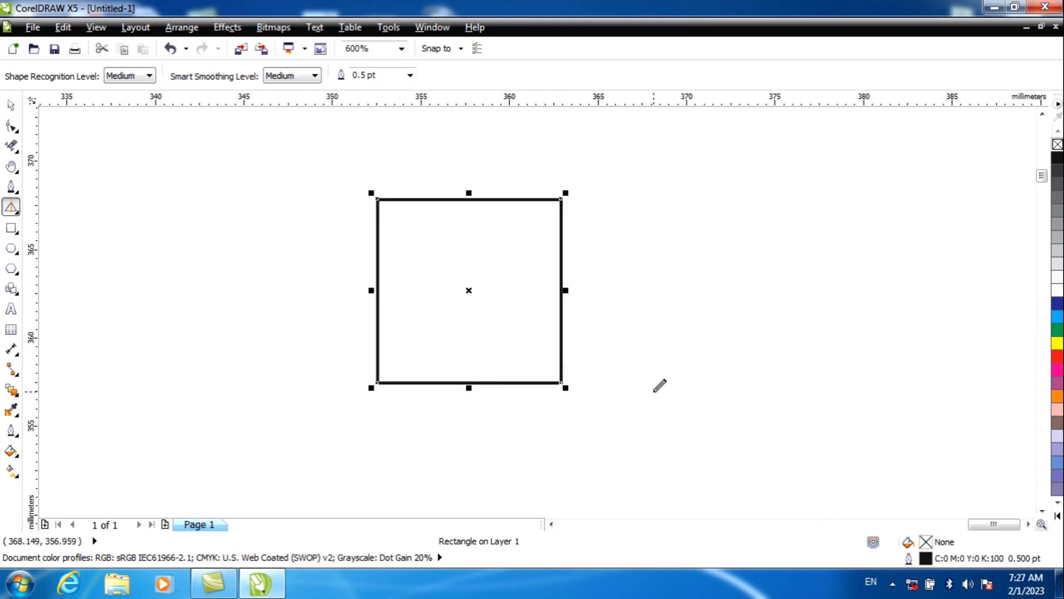
# Step: Sketch a tiny hooked mark right of the square, a rounded shape left of it and a spiky star overlapping its left edge
pyautogui.moveTo(725, 274)
pyautogui.mouseDown()
pyautogui.moveTo(650, 322)
pyautogui.moveTo(702, 400)
pyautogui.moveTo(824, 350)
pyautogui.moveTo(800, 271)
pyautogui.moveTo(715, 269)
pyautogui.mouseUp()
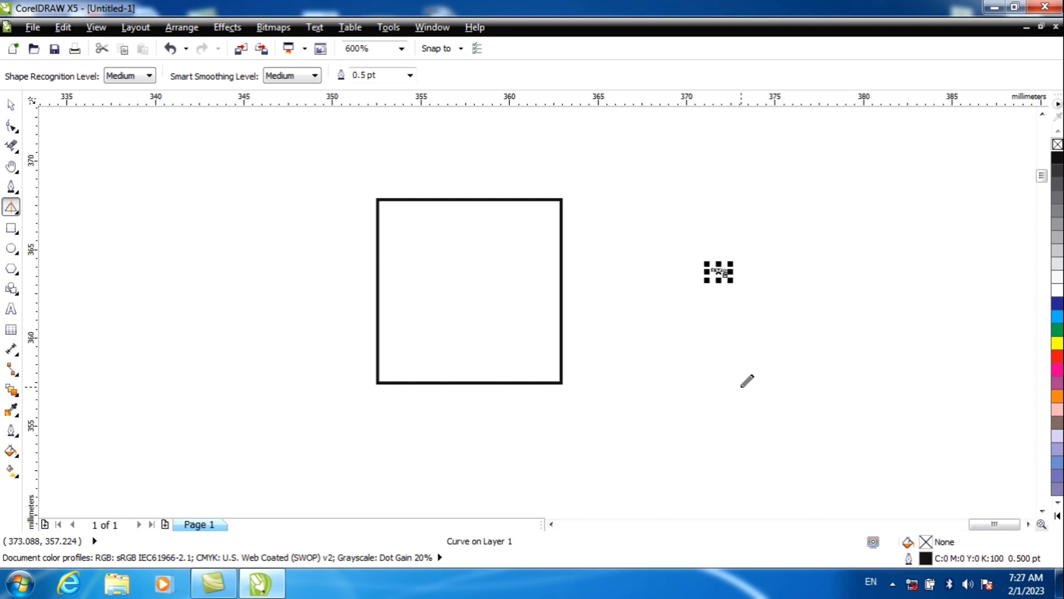
pyautogui.moveTo(298, 257)
pyautogui.mouseDown()
pyautogui.moveTo(239, 258)
pyautogui.moveTo(225, 297)
pyautogui.moveTo(267, 325)
pyautogui.moveTo(293, 291)
pyautogui.moveTo(295, 257)
pyautogui.mouseUp()
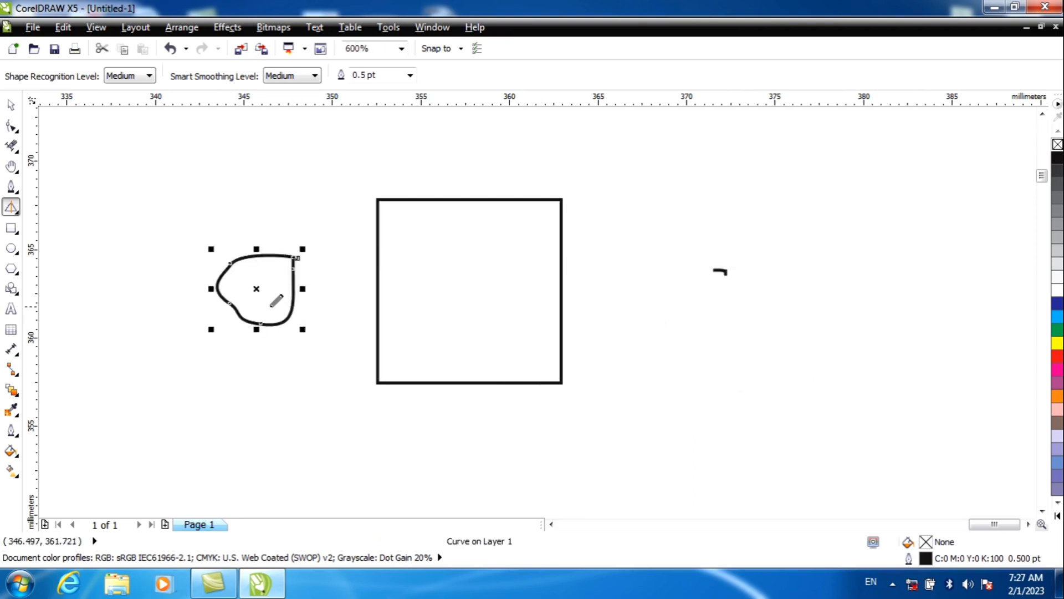
pyautogui.scroll(2, 284, 301)
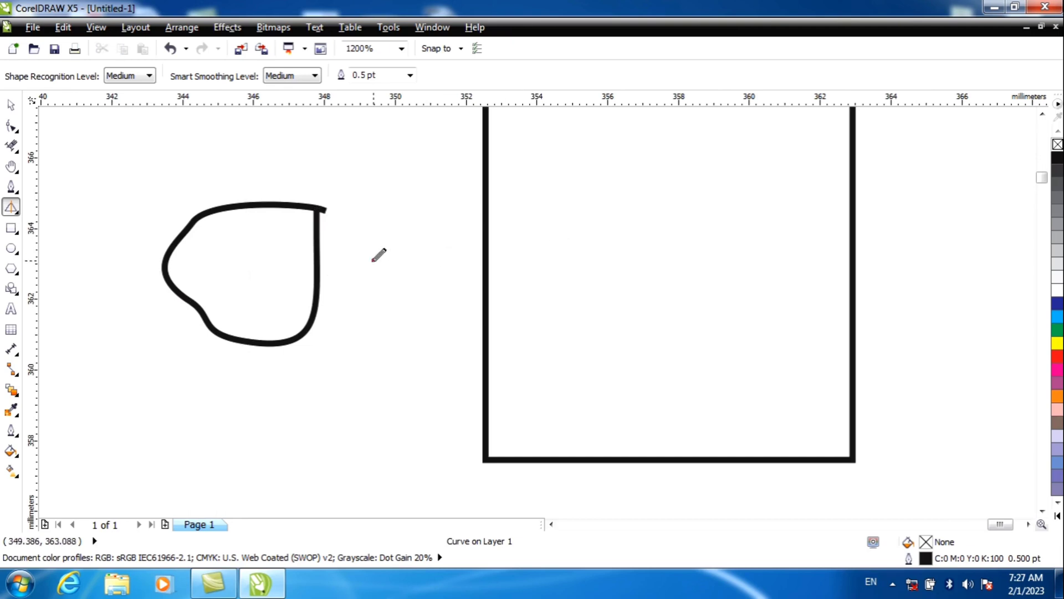
pyautogui.moveTo(372, 259)
pyautogui.mouseDown()
pyautogui.moveTo(402, 258)
pyautogui.moveTo(420, 229)
pyautogui.moveTo(478, 245)
pyautogui.moveTo(532, 313)
pyautogui.moveTo(608, 319)
pyautogui.moveTo(576, 441)
pyautogui.moveTo(497, 494)
pyautogui.moveTo(354, 357)
pyautogui.moveTo(386, 326)
pyautogui.moveTo(375, 260)
pyautogui.mouseUp()
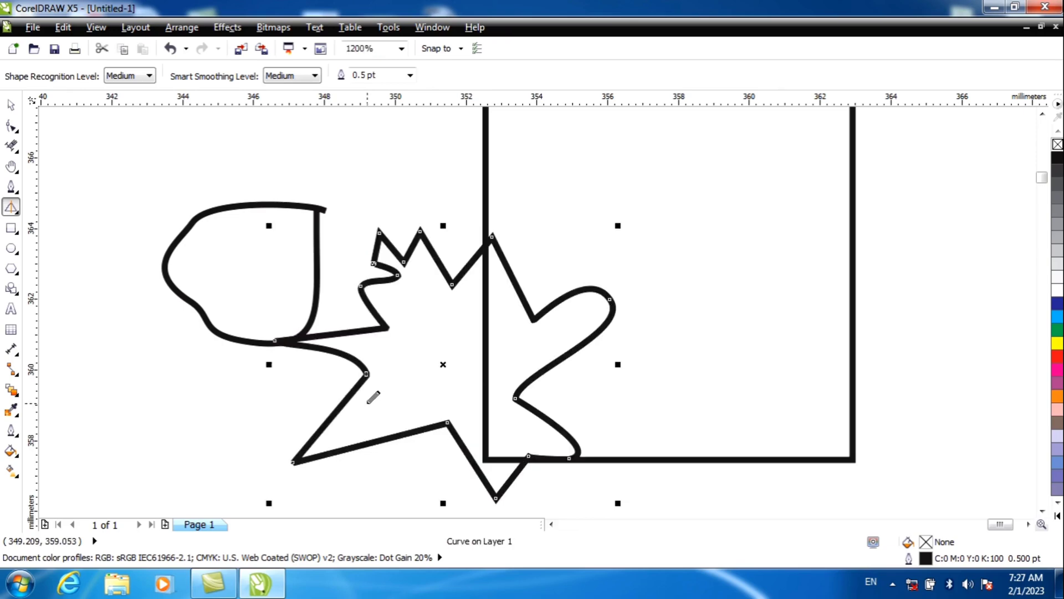
# Step: Sketch a triangle about 16 mm wide and 19 mm high, ending at the square's upper-left corner, with Smart Drawing
pyautogui.scroll(-2, 368, 404)
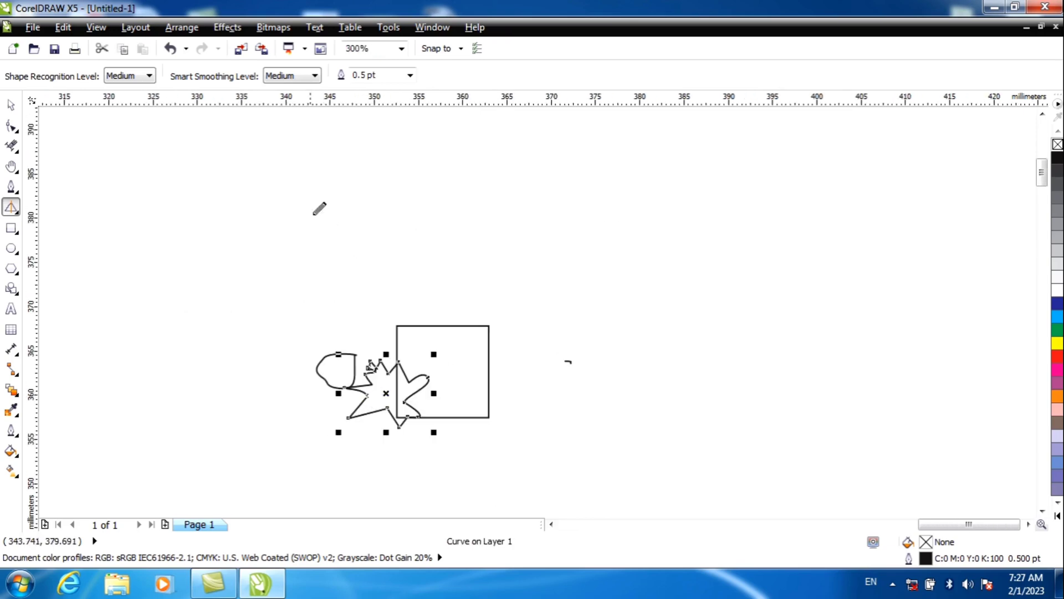
pyautogui.press('Escape')
pyautogui.moveTo(300, 185)
pyautogui.mouseDown()
pyautogui.moveTo(246, 352)
pyautogui.moveTo(391, 326)
pyautogui.moveTo(299, 178)
pyautogui.mouseUp()
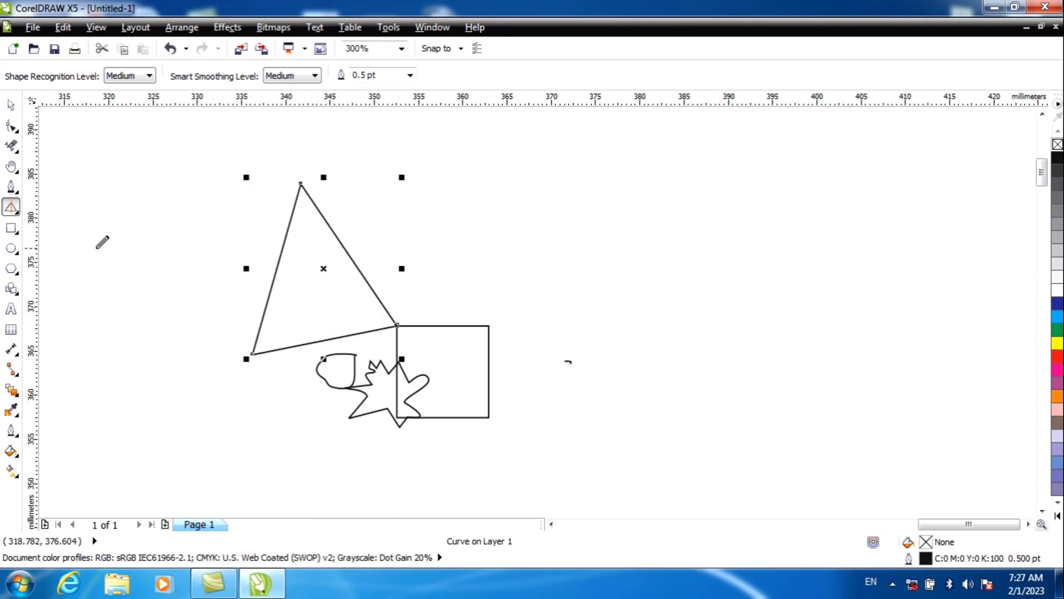
# Step: Draw a rectangle about 27 mm wide and 14 mm high in the empty area to the right of the sketched shapes
pyautogui.click(16, 211)
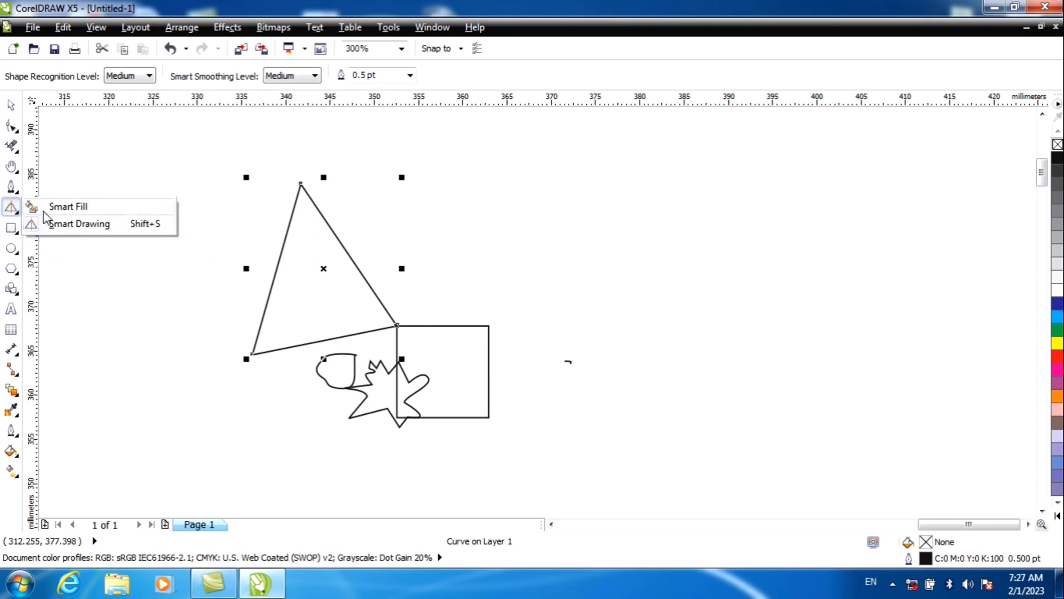
pyautogui.click(39, 205)
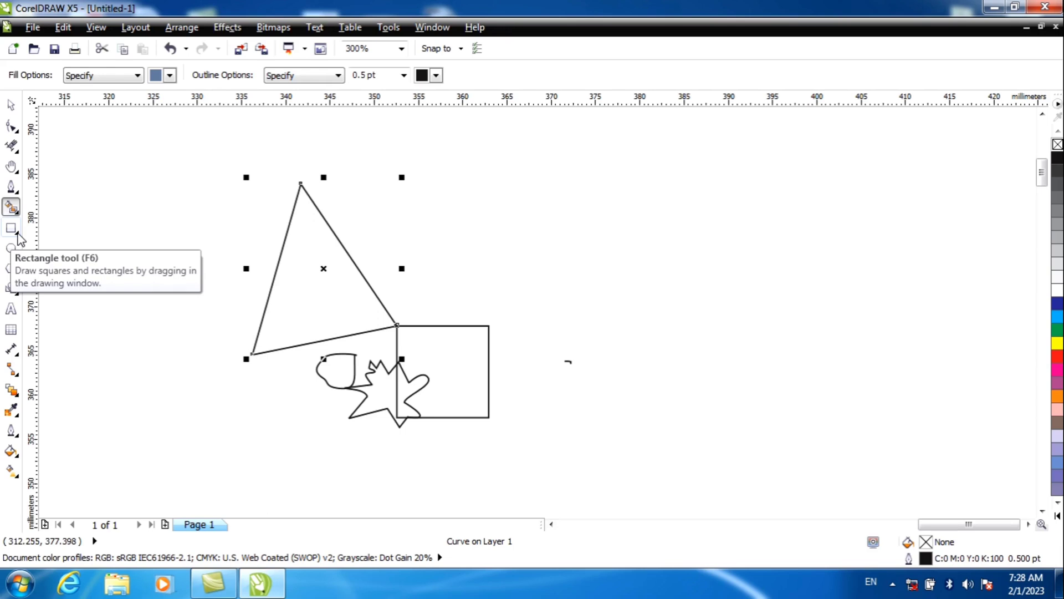
pyautogui.click(17, 233)
pyautogui.click(46, 226)
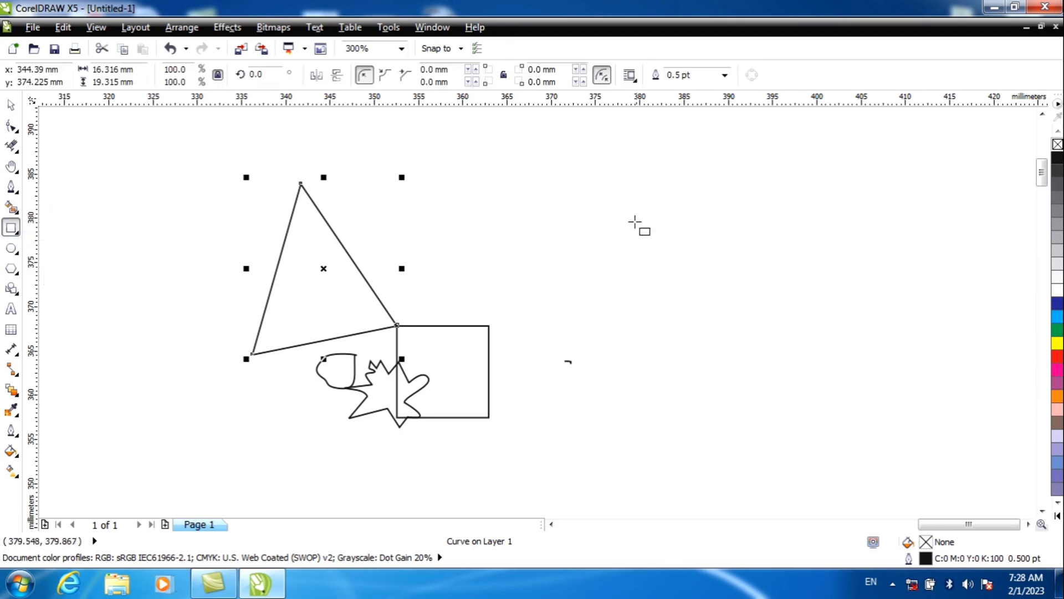
pyautogui.moveTo(635, 221); pyautogui.dragTo(878, 336)
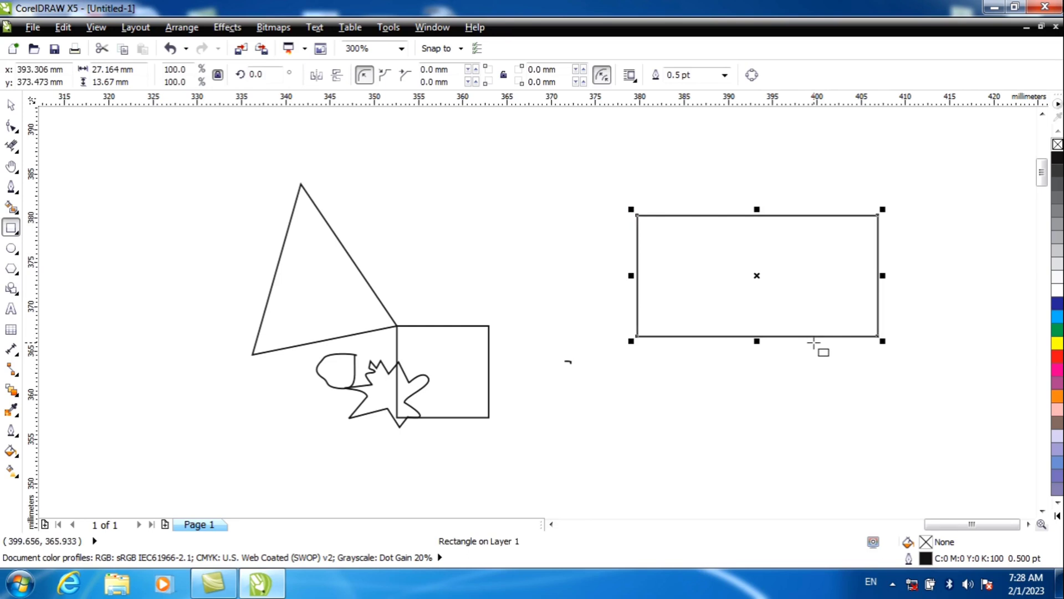
# Step: Draw a tilted 3-Point Rectangle, about 31 by 31 mm overall, overlapping the plain rectangle
pyautogui.click(19, 235)
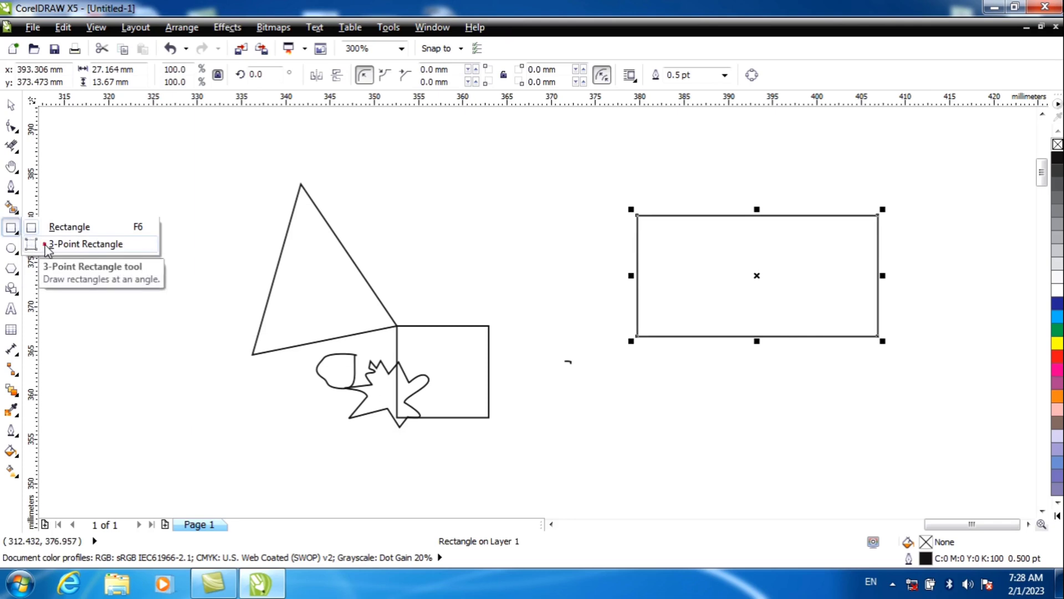
pyautogui.click(45, 244)
pyautogui.moveTo(594, 420); pyautogui.dragTo(807, 476)
pyautogui.click(830, 249)
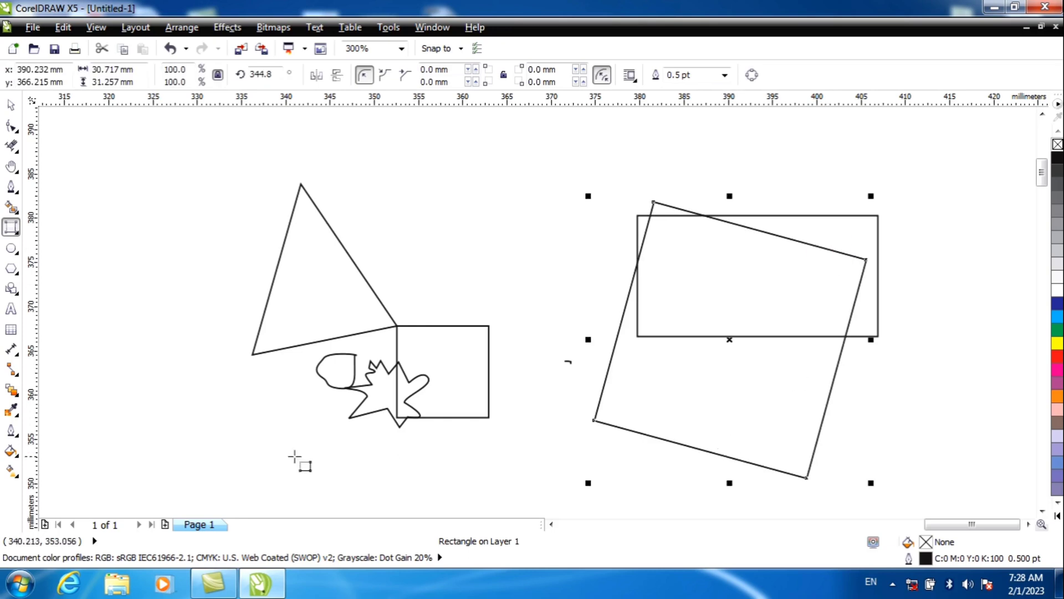
# Step: Draw two large overlapping 3-Point Rectangles: one tilted, about 206 by 131 mm overall, and one upright, about 141 by 102 mm
pyautogui.scroll(-2, 155, 252)
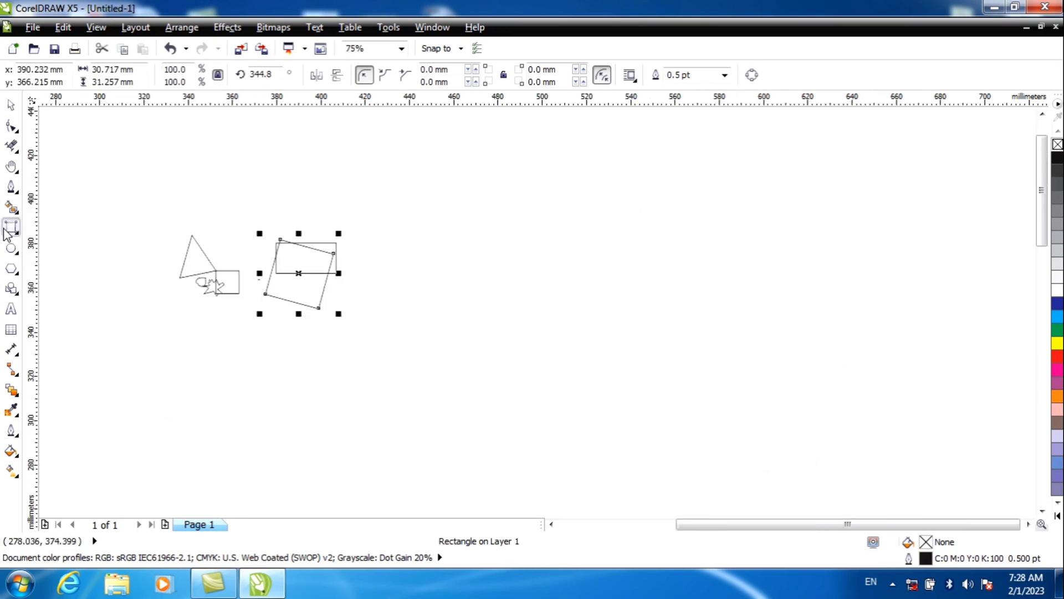
pyautogui.moveTo(530, 181); pyautogui.dragTo(479, 345)
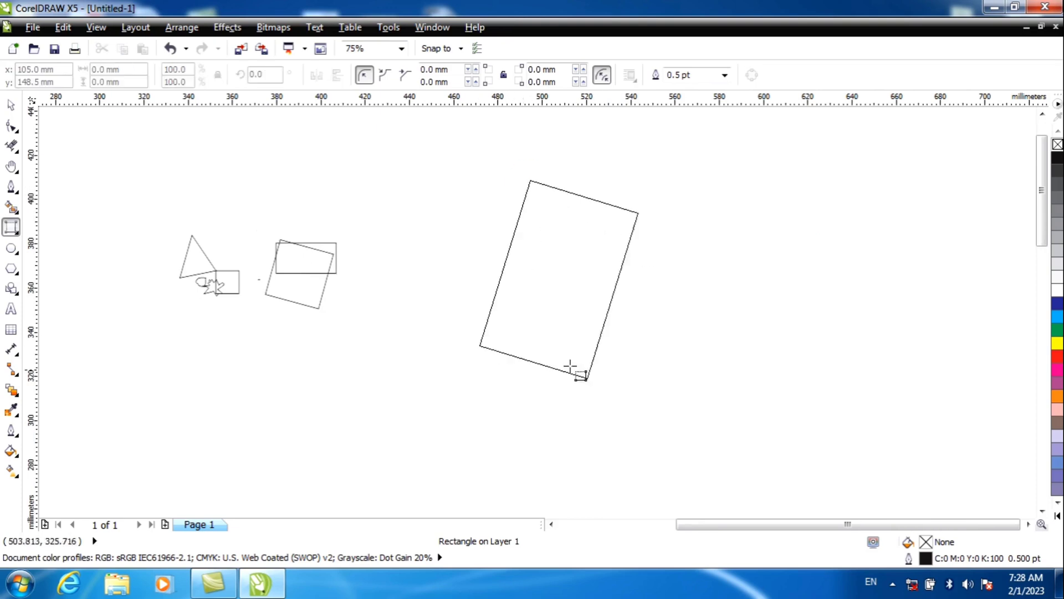
pyautogui.click(885, 468)
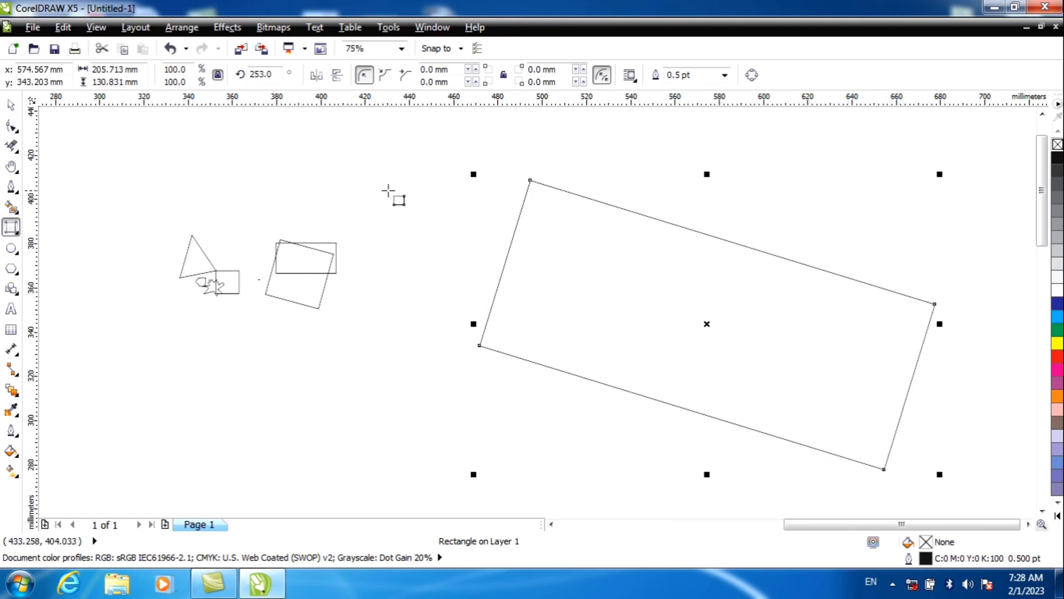
pyautogui.moveTo(388, 190); pyautogui.dragTo(697, 190)
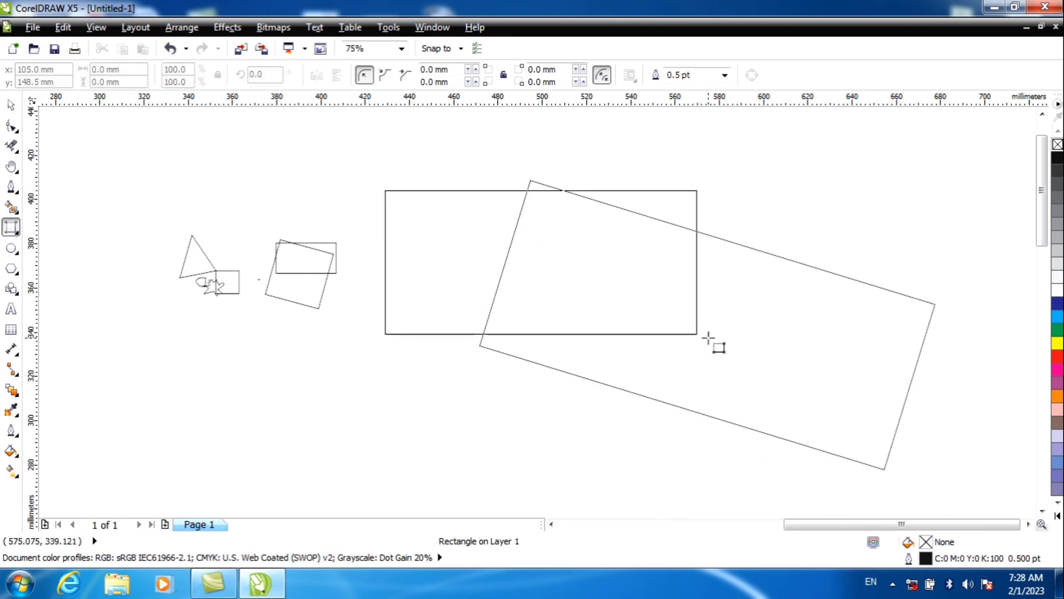
pyautogui.click(699, 417)
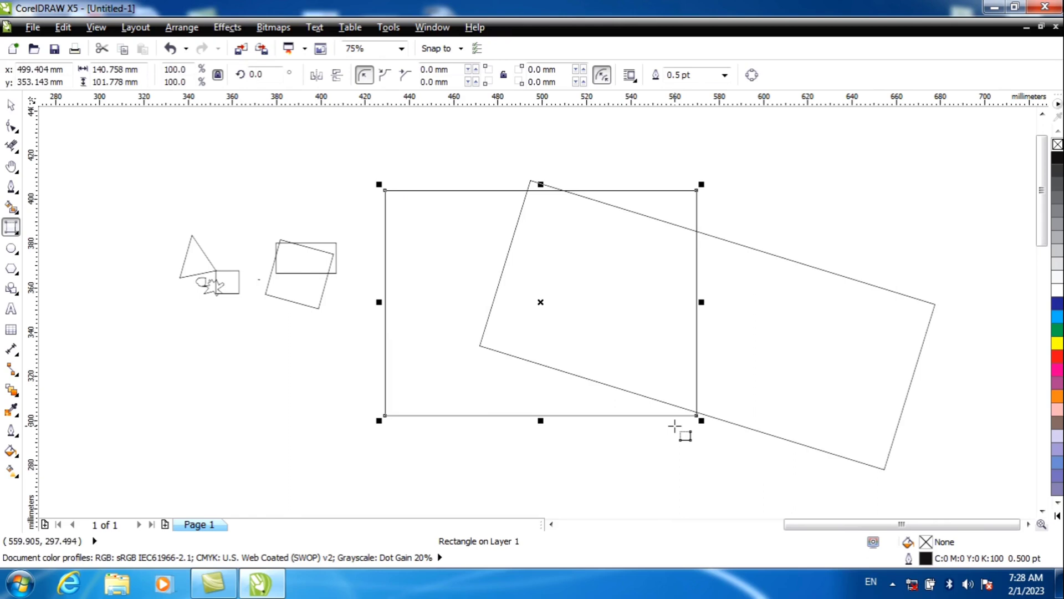
# Step: Clear all shapes and draw two separate ellipses side by side, the right one about 81 mm wide and 90 mm high
pyautogui.hotkey('ctrl', 'a')
pyautogui.press('Delete')
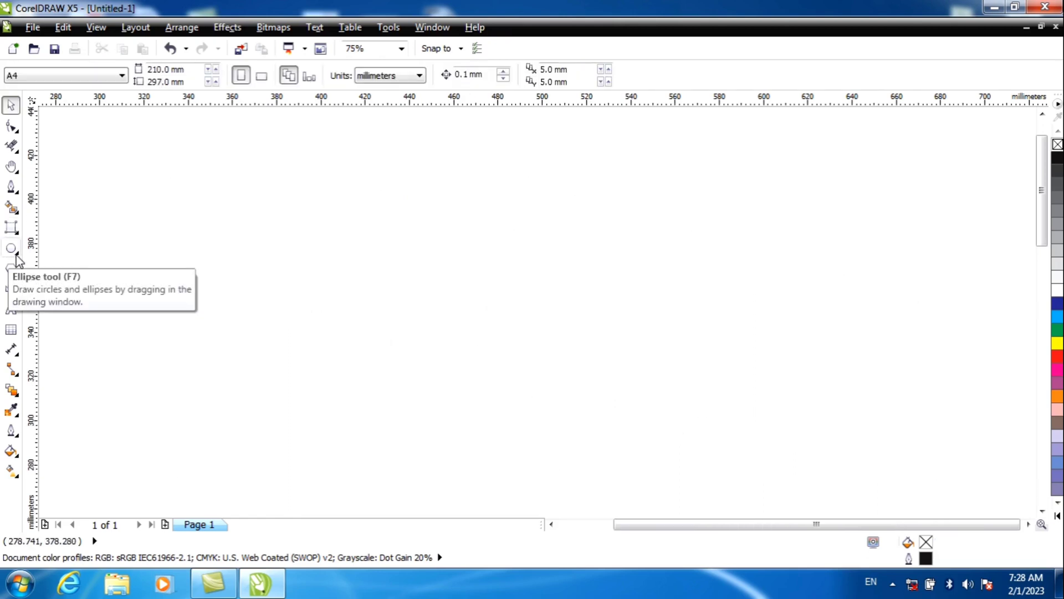
pyautogui.click(17, 254)
pyautogui.click(39, 244)
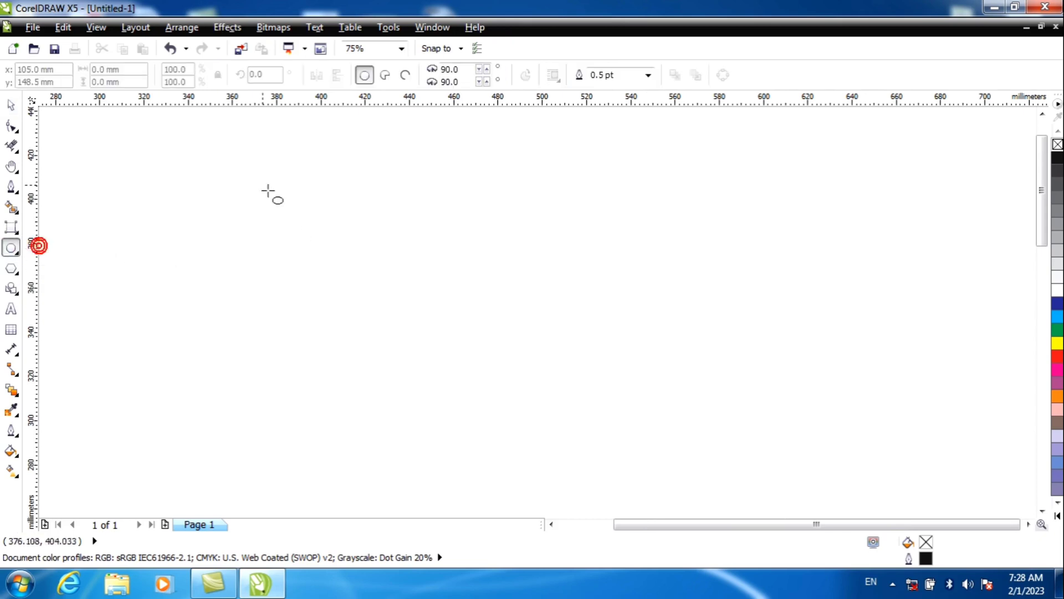
pyautogui.moveTo(240, 169); pyautogui.dragTo(448, 399)
pyautogui.moveTo(524, 214); pyautogui.dragTo(705, 413)
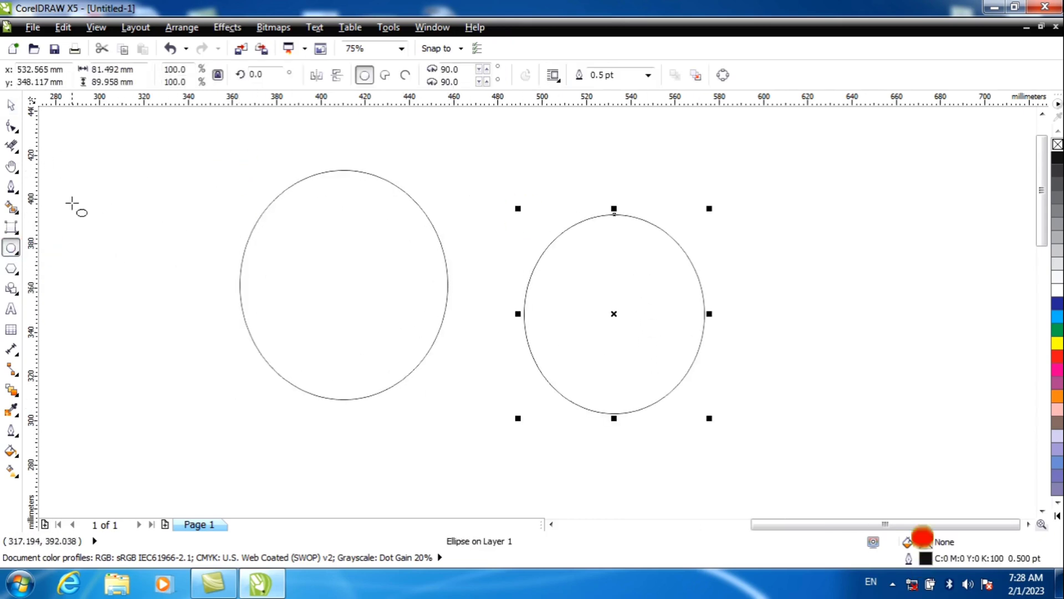
# Step: Delete the right ellipse and the left ellipse
pyautogui.press('space')
pyautogui.moveTo(142, 185); pyautogui.dragTo(627, 411)
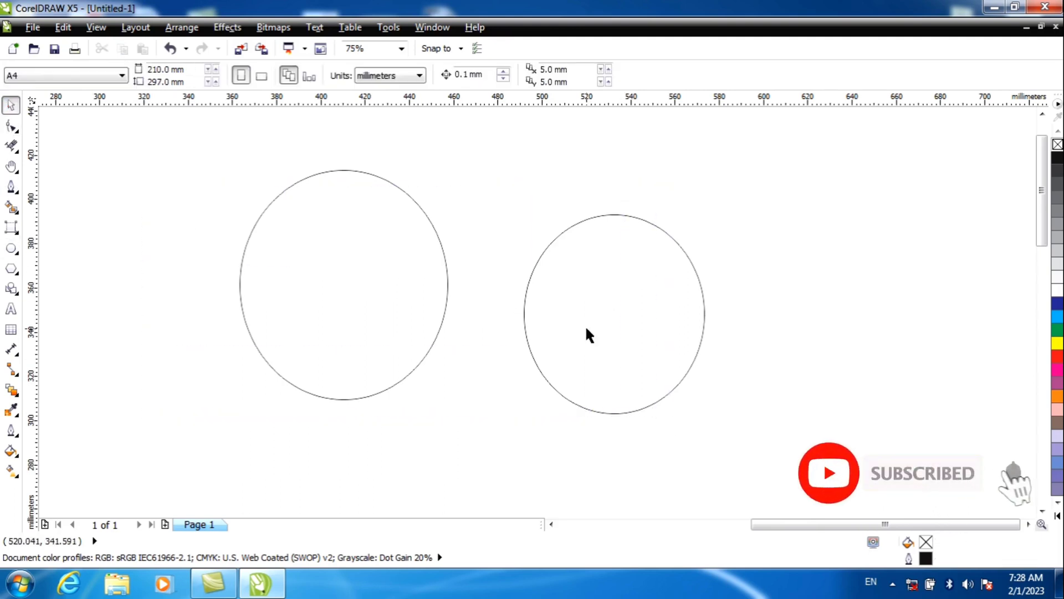
pyautogui.click(584, 325)
pyautogui.press('Delete')
pyautogui.click(397, 288)
pyautogui.press('Delete')
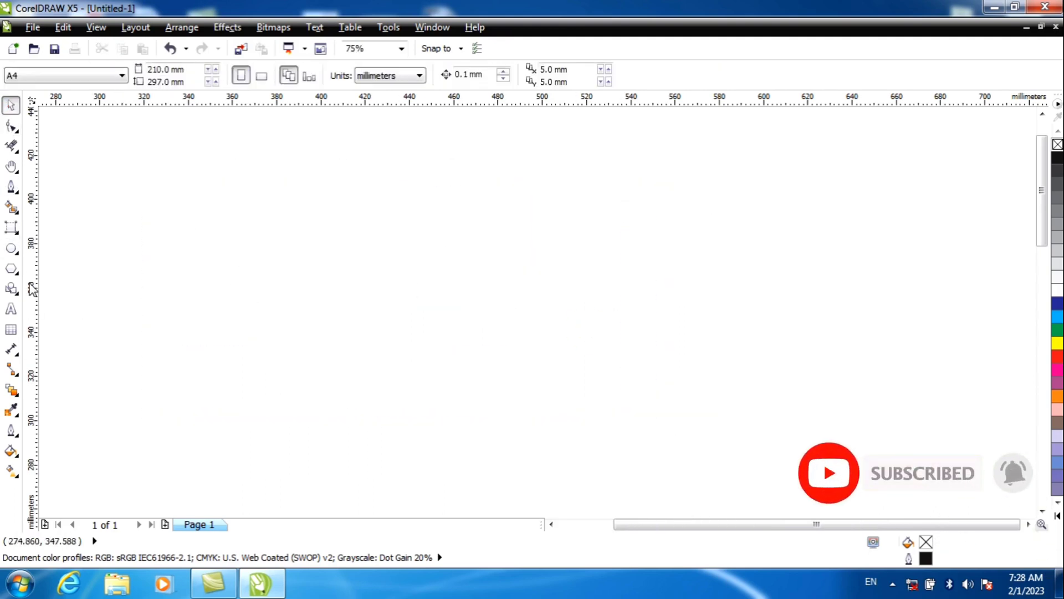
# Step: Draw two 3-Point Ellipses: a tilted one about 199 by 195 mm overall and, beside it, an upright one about 109 by 145 mm
pyautogui.click(15, 256)
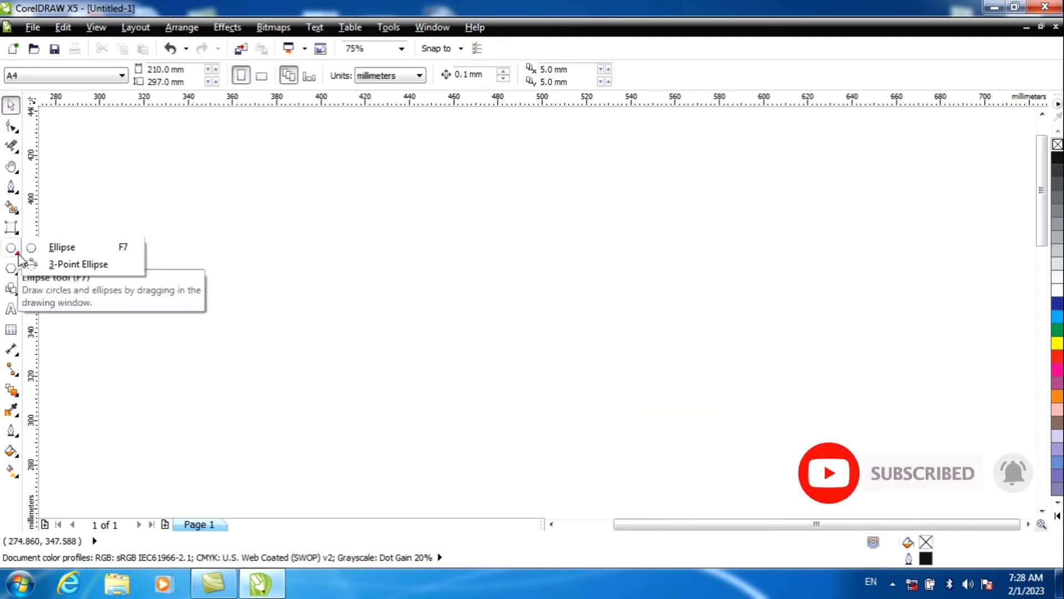
pyautogui.click(78, 263)
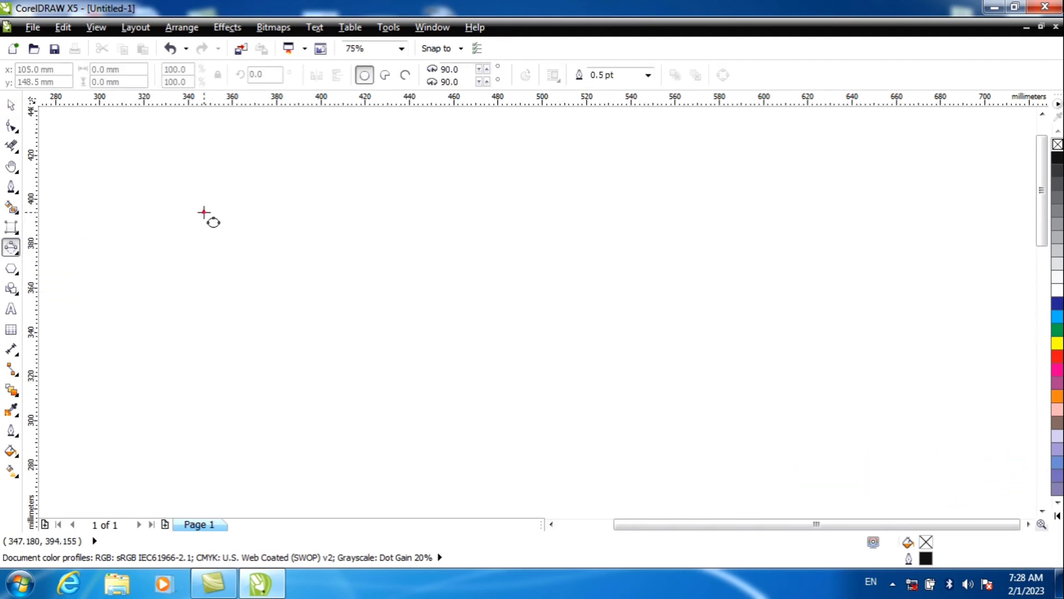
pyautogui.moveTo(203, 212); pyautogui.dragTo(383, 396)
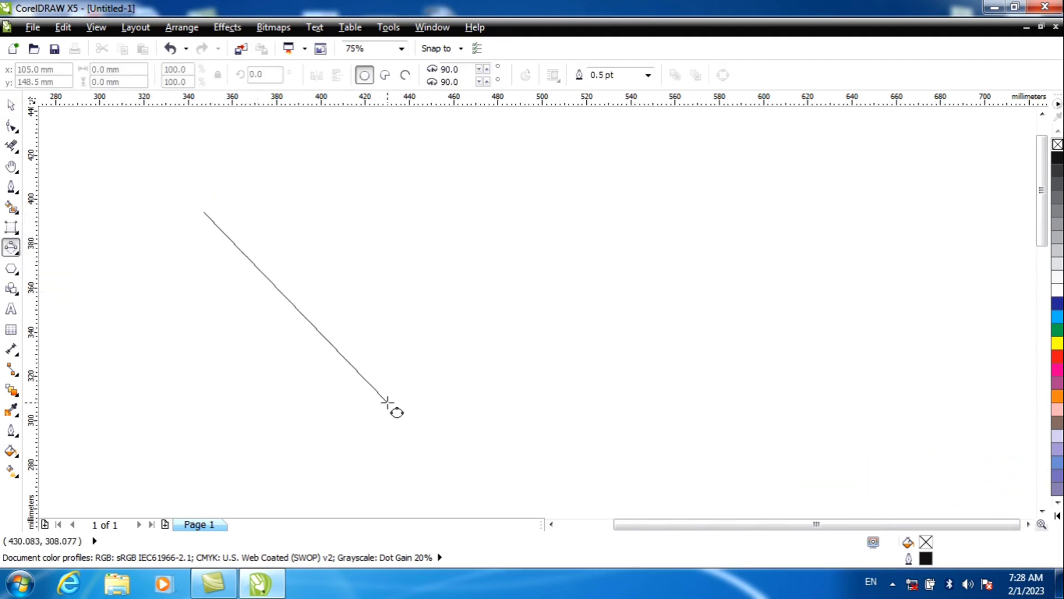
pyautogui.click(624, 247)
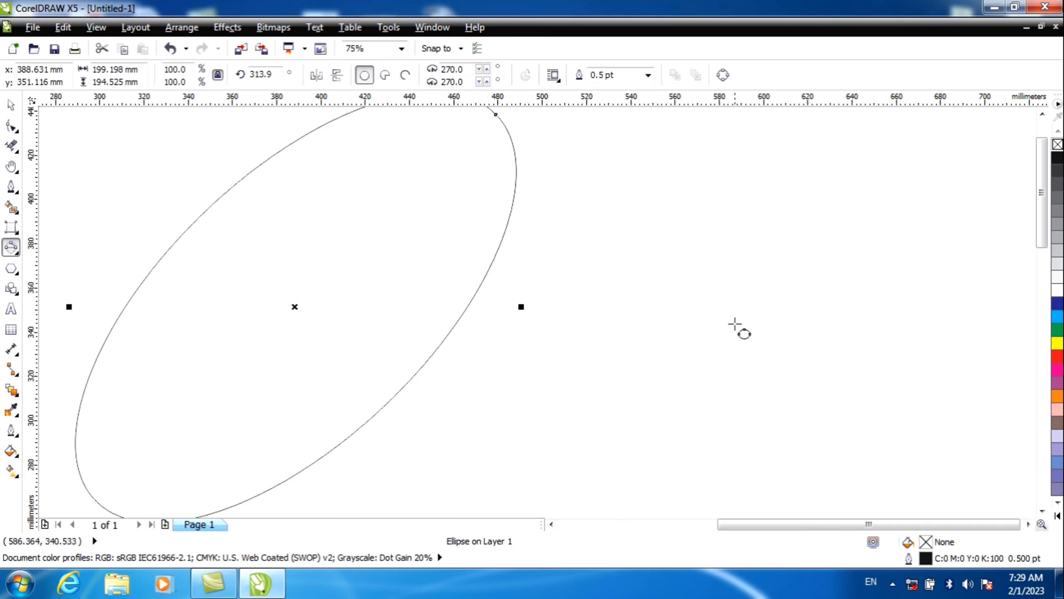
pyautogui.moveTo(652, 231); pyautogui.dragTo(892, 232)
pyautogui.click(890, 393)
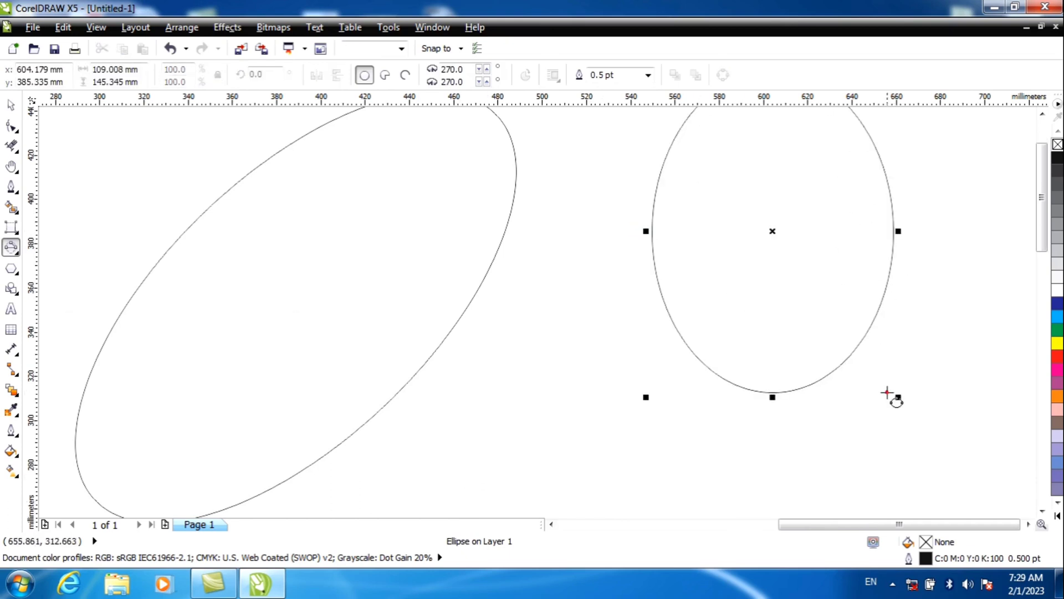
# Step: Delete both ellipses to clear the drawing area
pyautogui.click(10, 106)
pyautogui.hotkey('ctrl', 'a')
pyautogui.press('Delete')
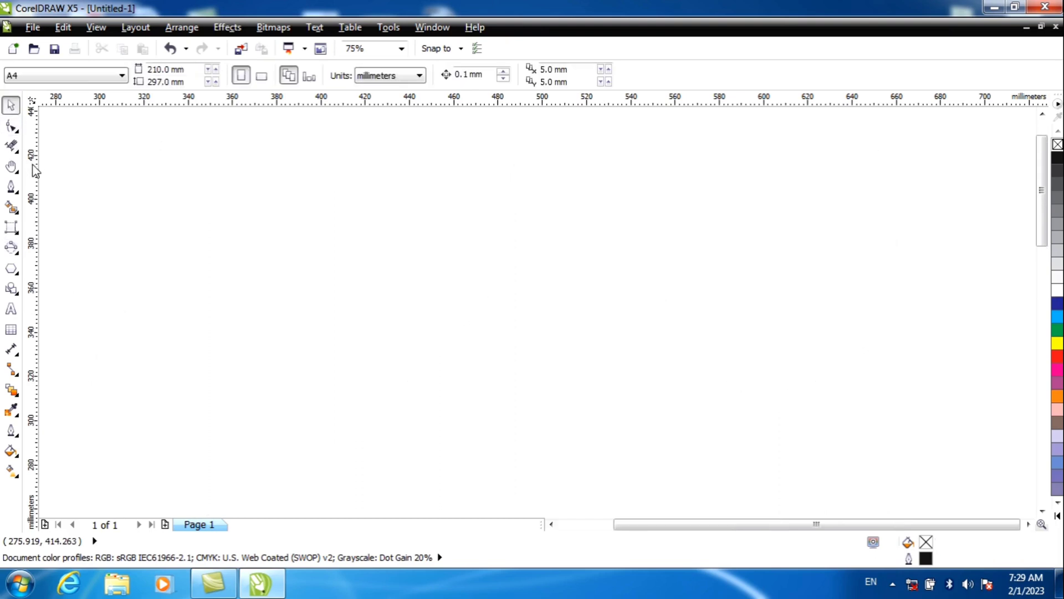
# Step: Draw a five-sided polygon about 88 mm wide and 72 mm high in the empty drawing area
pyautogui.click(16, 276)
pyautogui.click(123, 271)
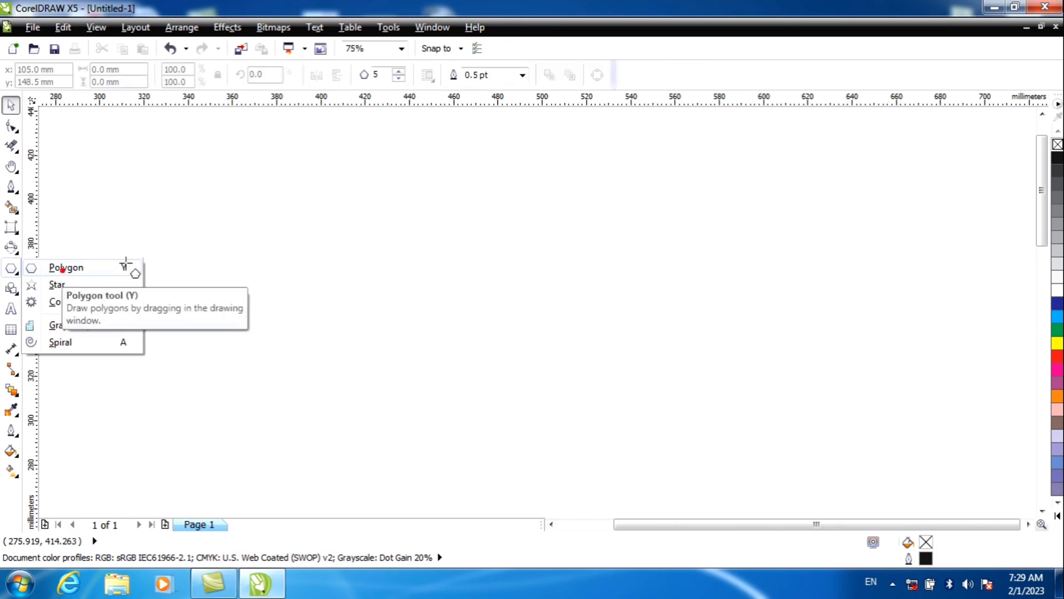
pyautogui.moveTo(311, 217); pyautogui.dragTo(516, 377)
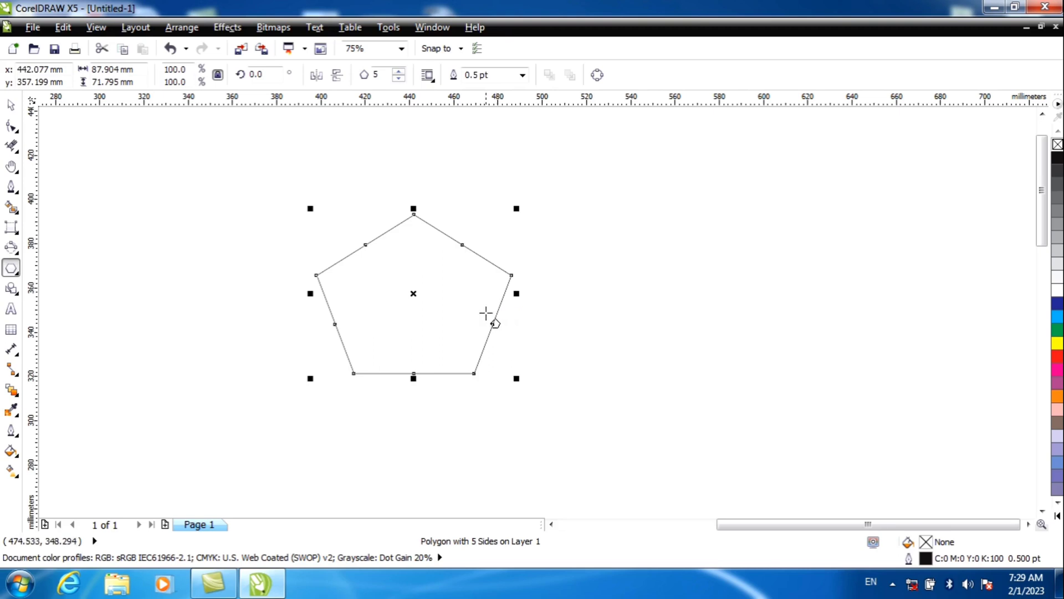
# Step: Set the polygon's number of sides to 18
pyautogui.click(399, 71)
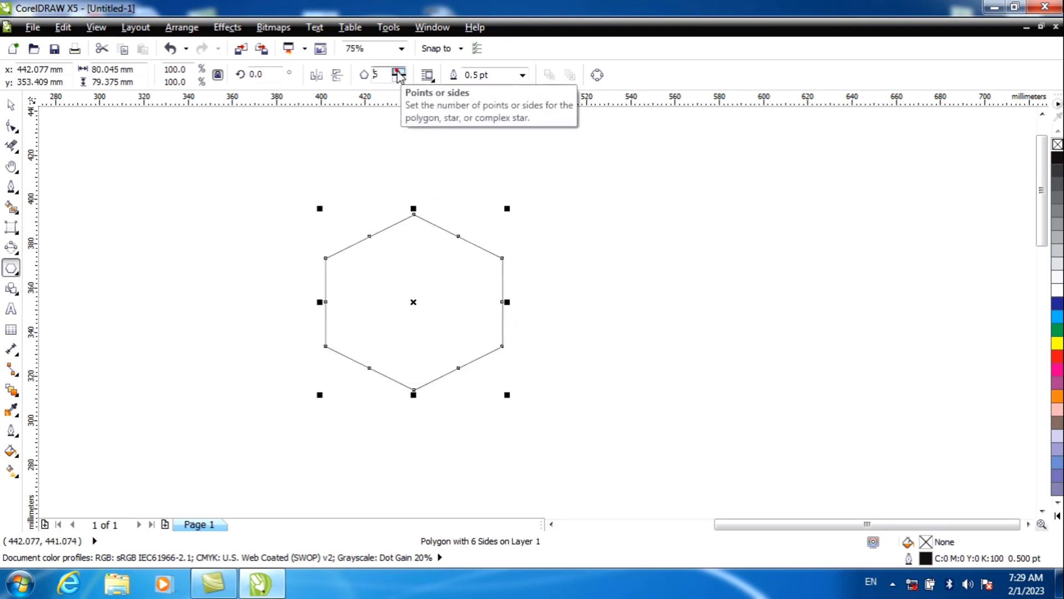
pyautogui.click(399, 72)
pyautogui.click(399, 71)
pyautogui.click(400, 71)
pyautogui.click(399, 72)
pyautogui.click(399, 72)
pyautogui.click(399, 71)
pyautogui.click(398, 72)
pyautogui.click(399, 71)
pyautogui.click(399, 72)
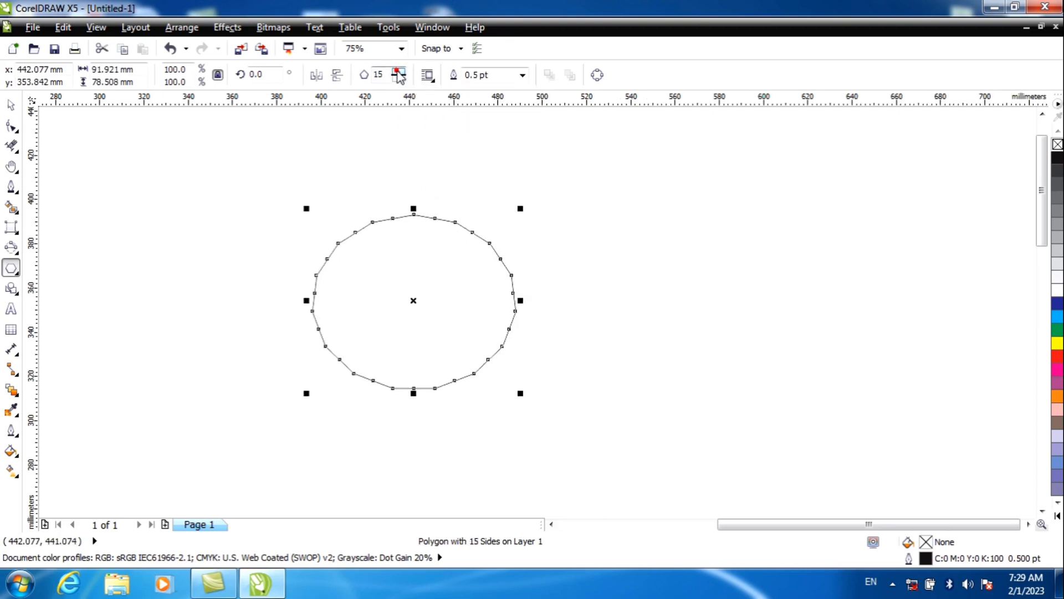
pyautogui.click(399, 72)
pyautogui.click(399, 72)
pyautogui.click(399, 71)
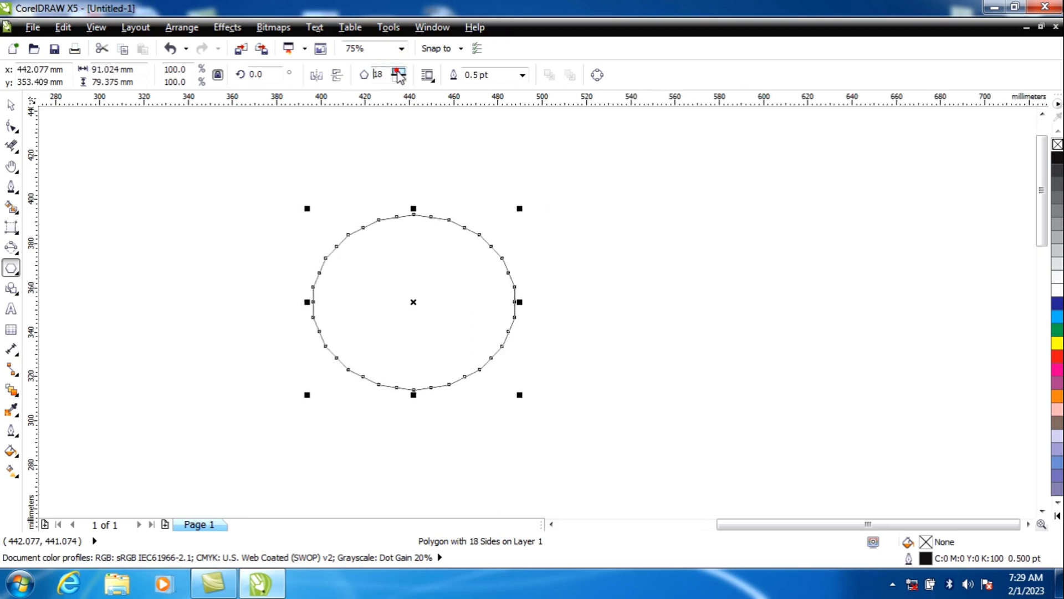
pyautogui.click(399, 71)
pyautogui.click(398, 71)
pyautogui.click(398, 72)
pyautogui.click(399, 72)
pyautogui.click(398, 72)
pyautogui.click(399, 78)
pyautogui.click(399, 78)
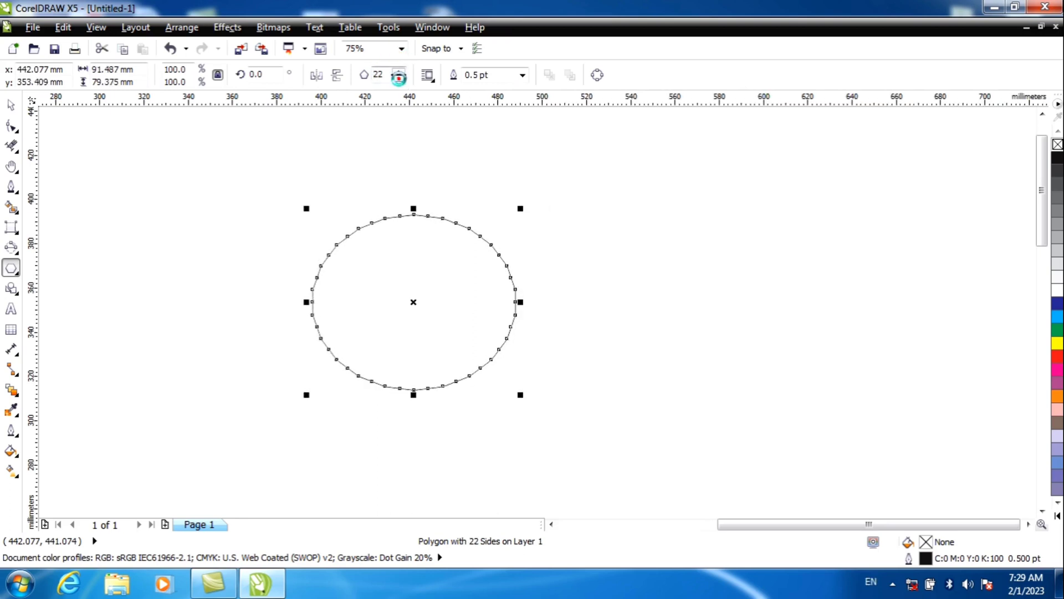
pyautogui.click(398, 78)
pyautogui.click(399, 79)
pyautogui.click(398, 79)
pyautogui.click(398, 78)
pyautogui.click(399, 78)
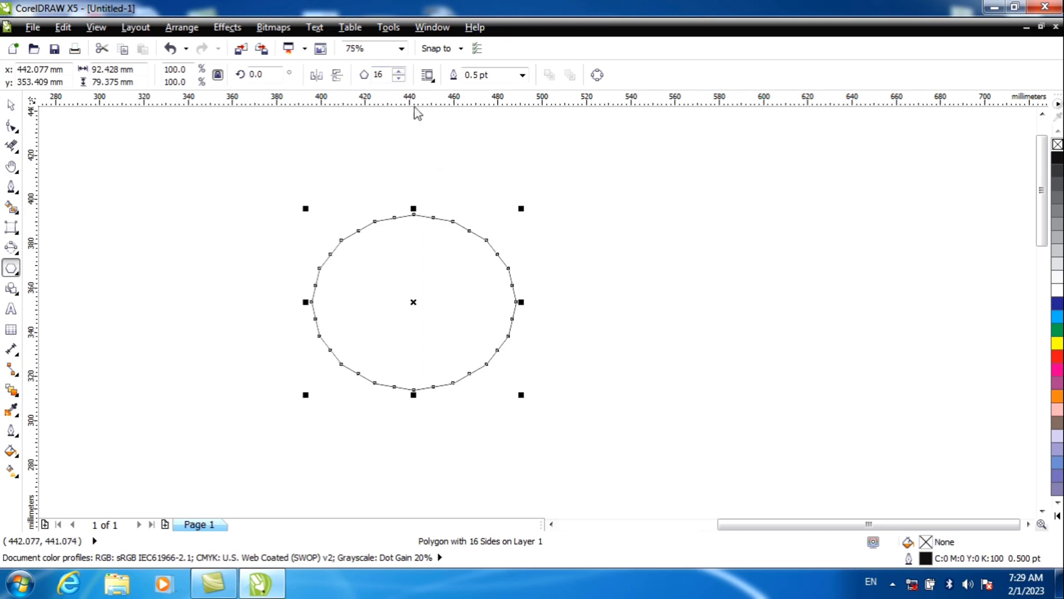
pyautogui.click(399, 73)
pyautogui.click(399, 72)
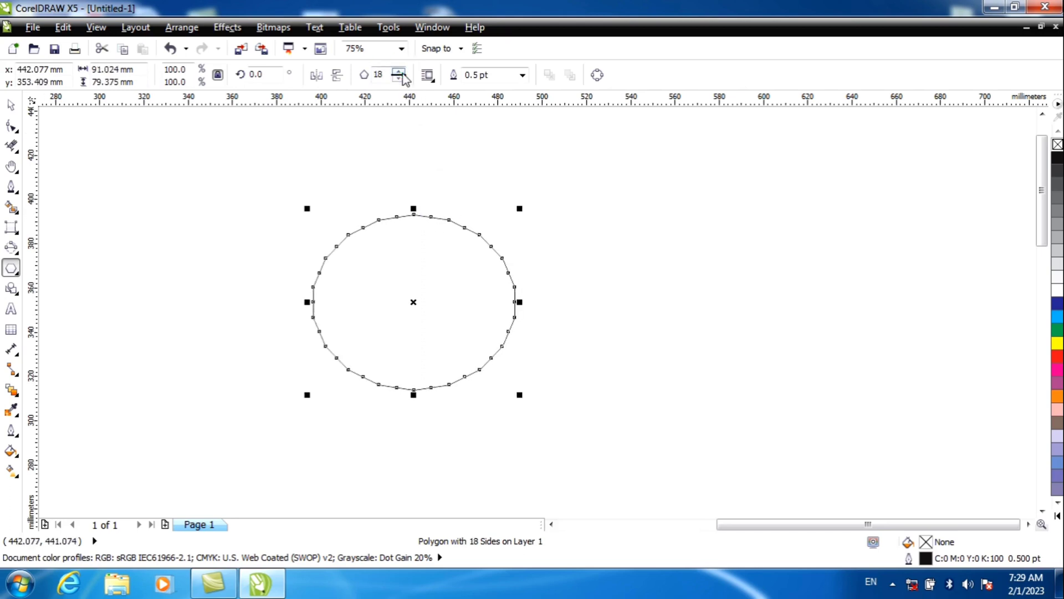
# Step: Reshape the polygon by pulling its corner nodes inward and its outer nodes across the centre, forming an interlaced starburst about 47 by 40 mm
pyautogui.click(12, 126)
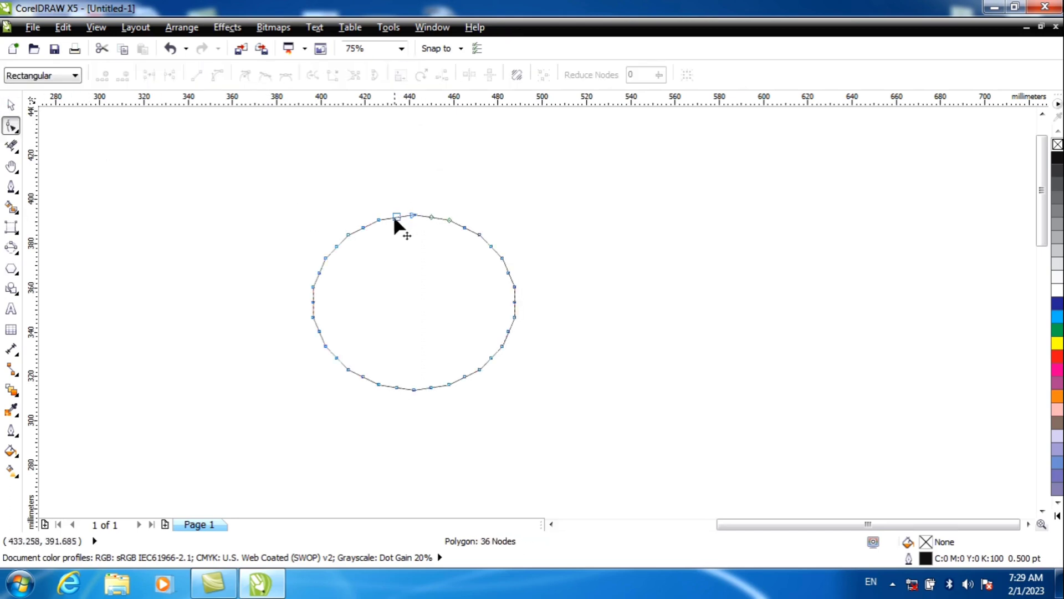
pyautogui.moveTo(377, 219); pyautogui.dragTo(368, 301)
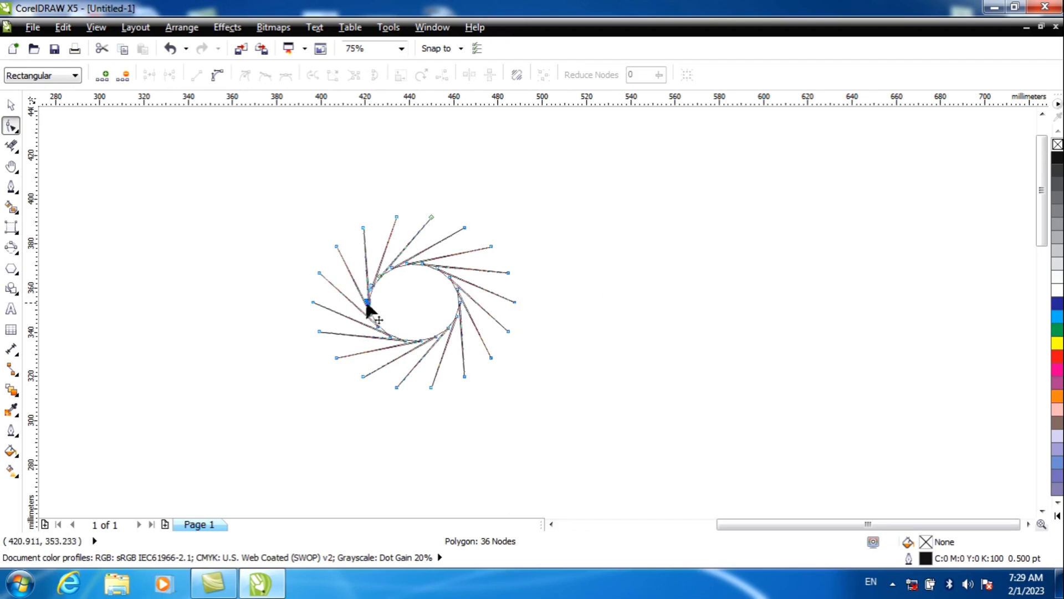
pyautogui.moveTo(366, 302); pyautogui.dragTo(396, 277)
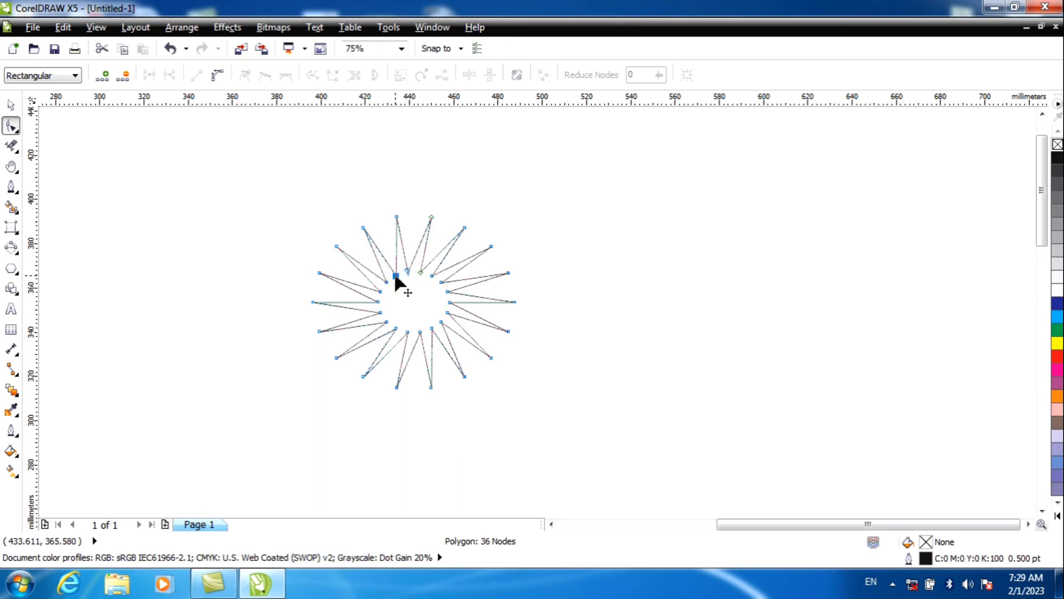
pyautogui.scroll(1, 398, 278)
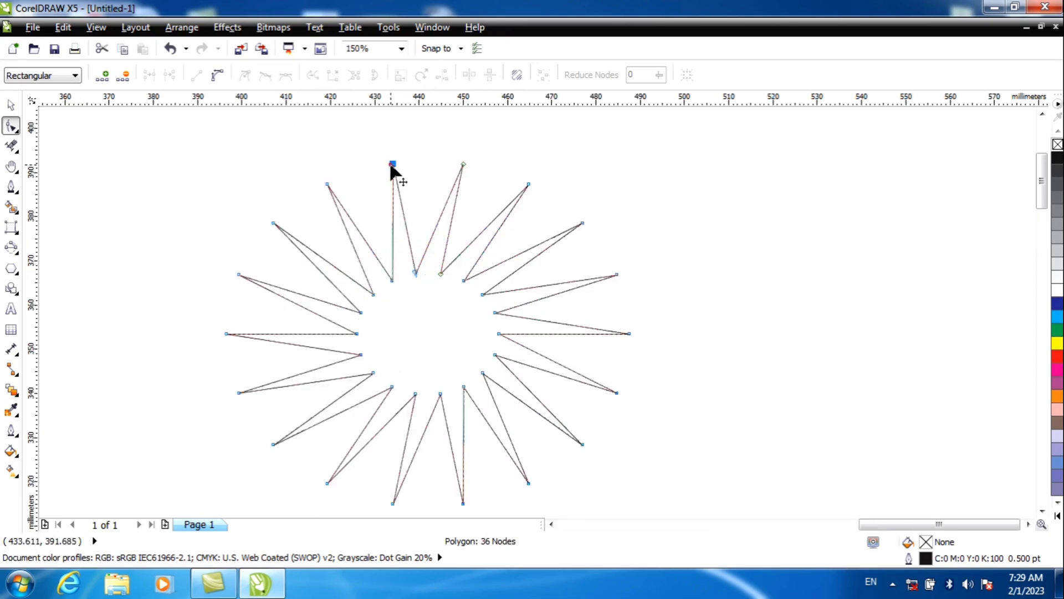
pyautogui.moveTo(392, 165); pyautogui.dragTo(526, 363)
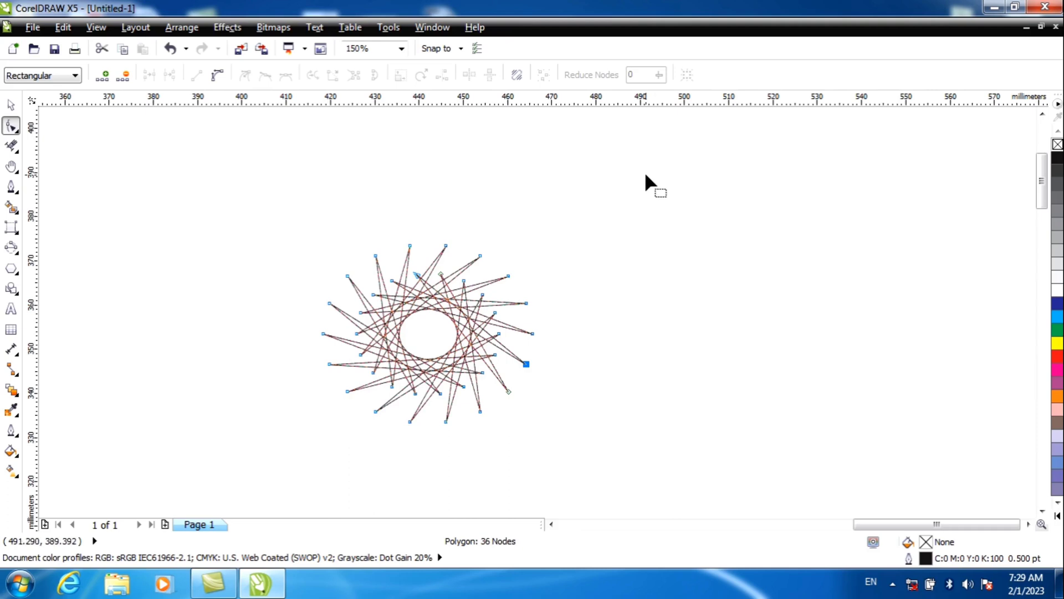
# Step: Fill the starburst with red and no outline, and move it about 15 mm right and 11 mm up
pyautogui.click(15, 106)
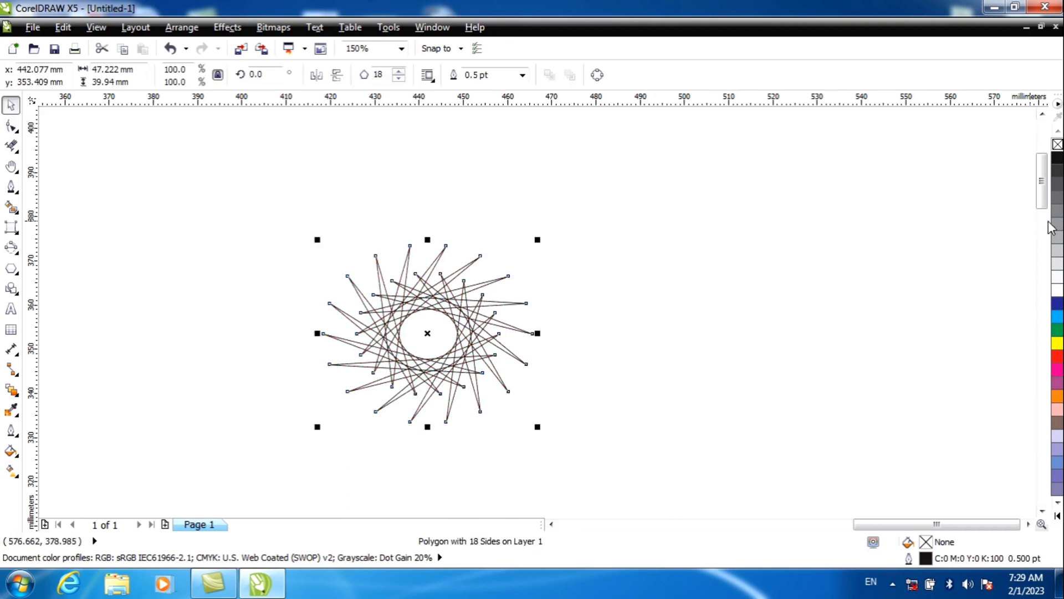
pyautogui.click(1057, 357)
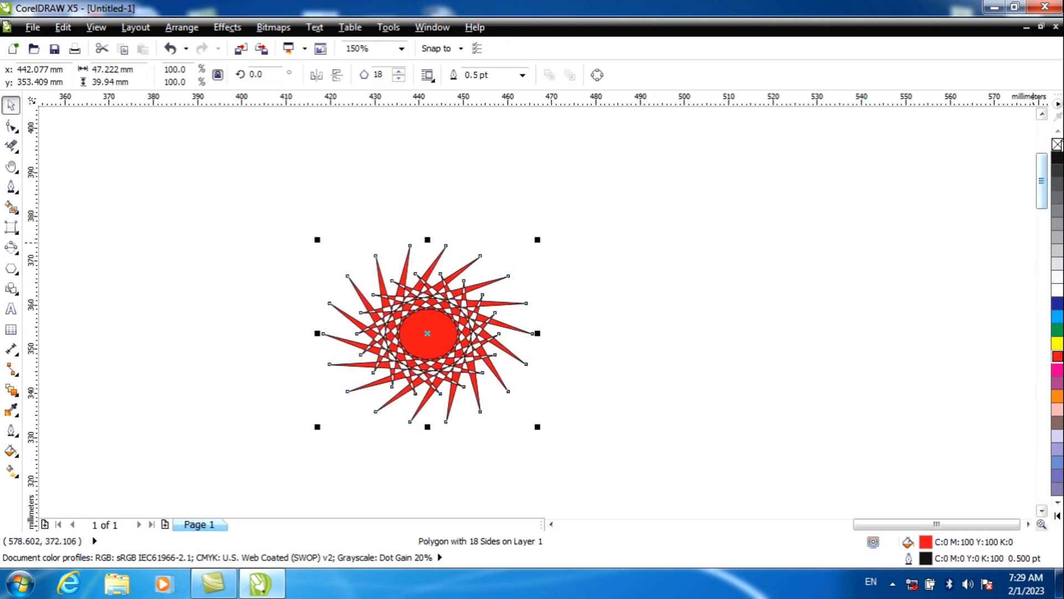
pyautogui.rightClick(1057, 144)
pyautogui.moveTo(467, 315); pyautogui.dragTo(533, 267)
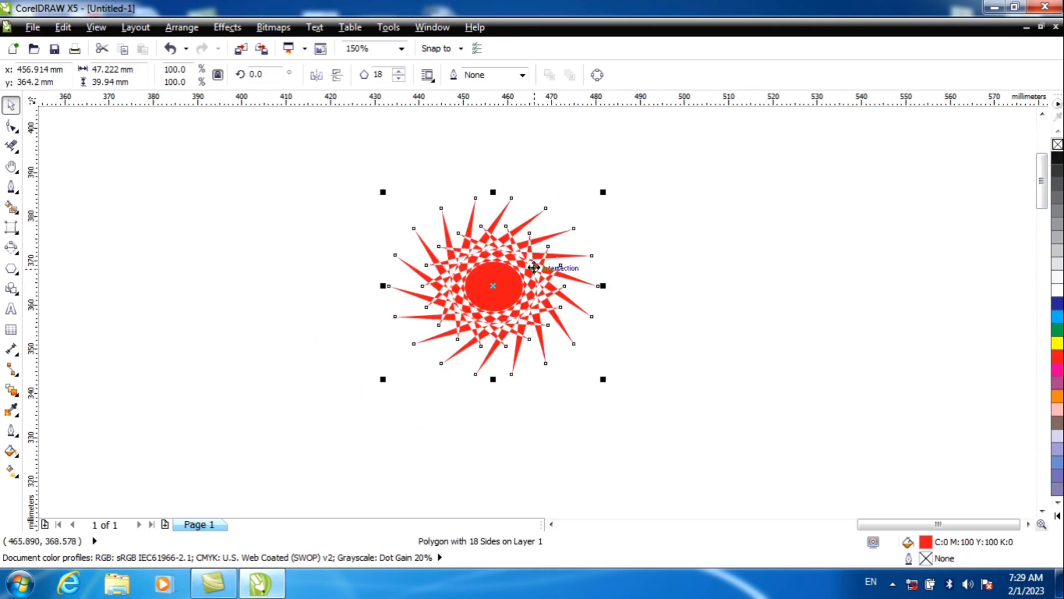
# Step: Delete the red starburst and draw a 13-point star about 42 by 42 mm with the Star tool
pyautogui.press('Delete')
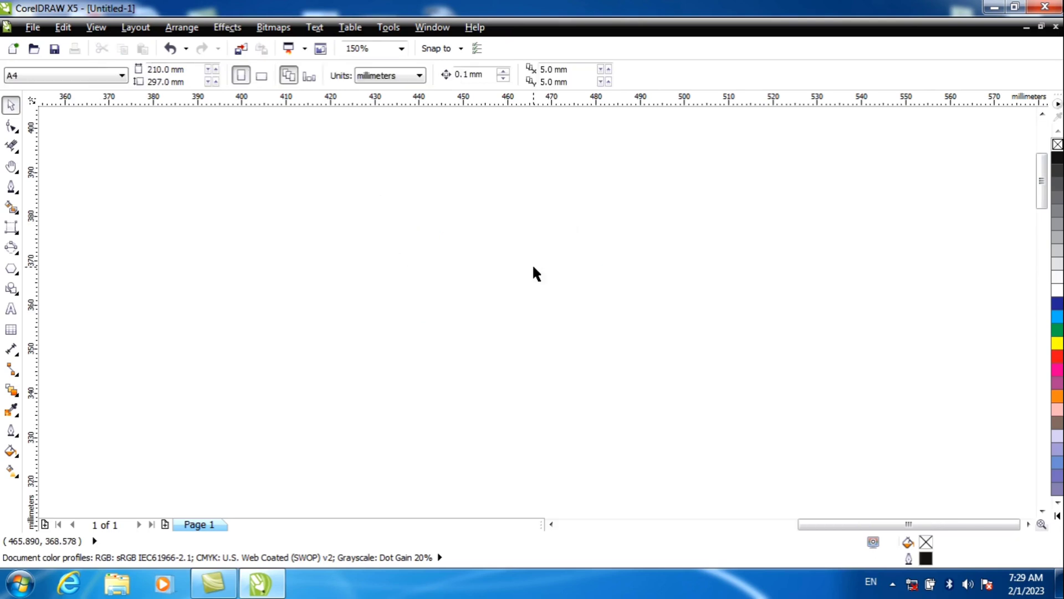
pyautogui.click(20, 276)
pyautogui.click(50, 285)
pyautogui.moveTo(289, 219); pyautogui.dragTo(478, 410)
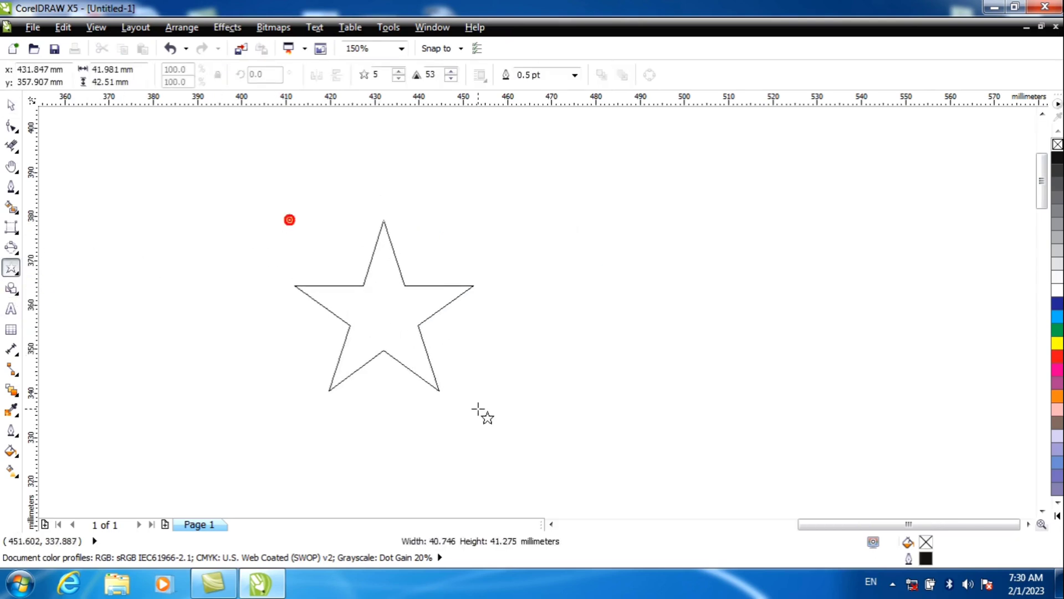
pyautogui.click(399, 71)
pyautogui.click(399, 71)
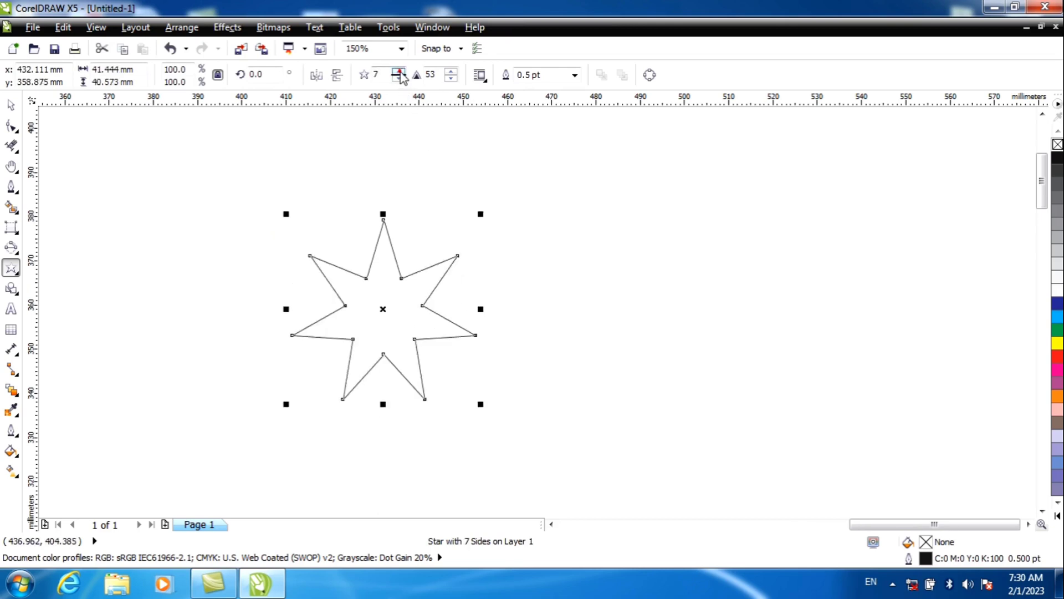
pyautogui.moveTo(399, 71); pyautogui.dragTo(399, 71)
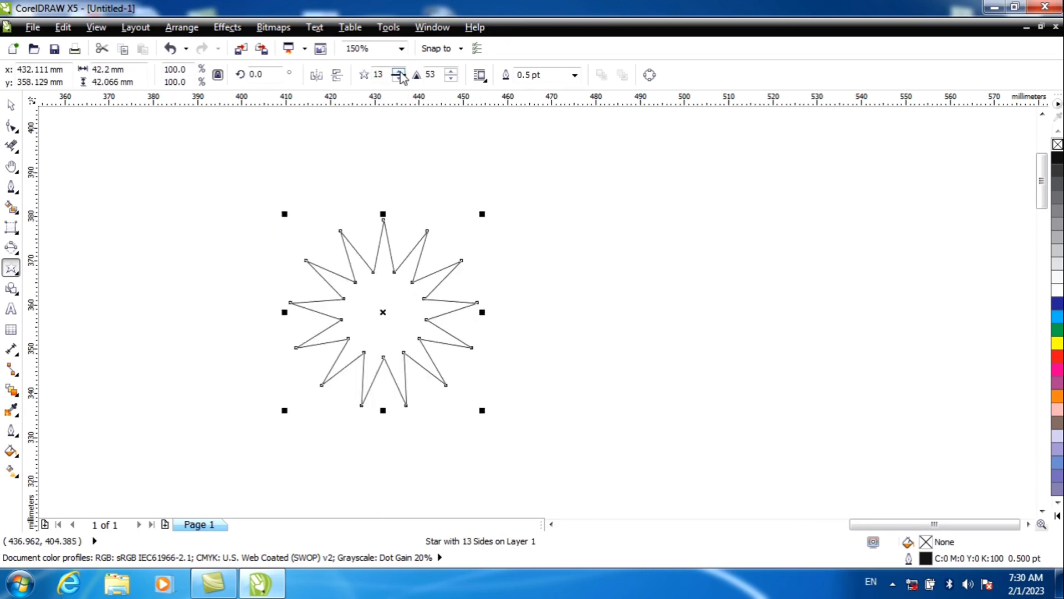
# Step: Pull the star's inner nodes close to its centre to make long, thin spikes
pyautogui.click(10, 126)
pyautogui.moveTo(373, 271); pyautogui.dragTo(381, 361)
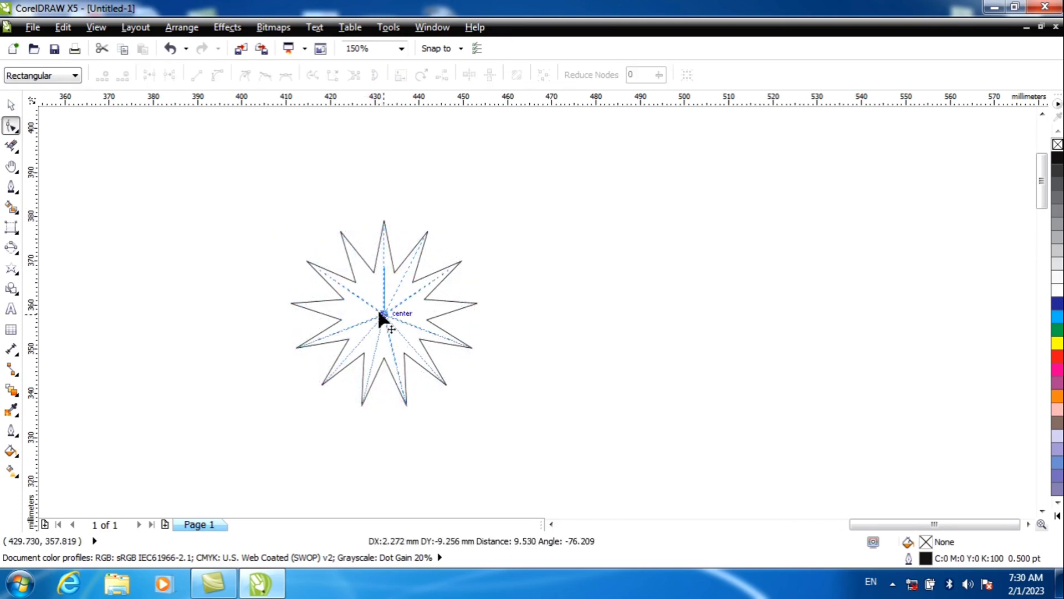
pyautogui.moveTo(379, 312); pyautogui.dragTo(379, 298)
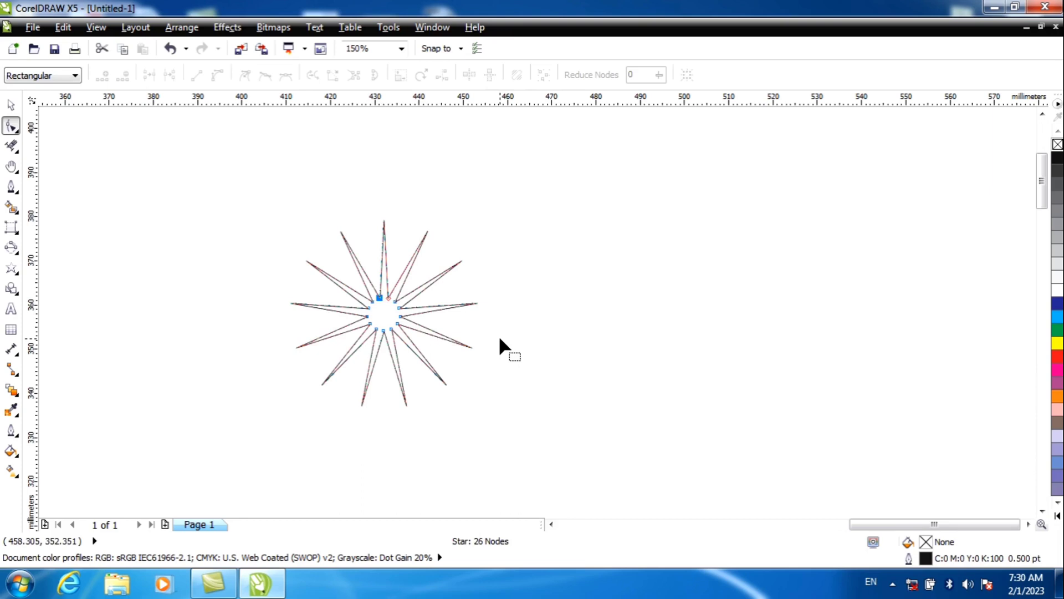
# Step: Draw a Complex Star with 28 points, about 48 by 45 mm, to the right of the spiky star
pyautogui.click(17, 276)
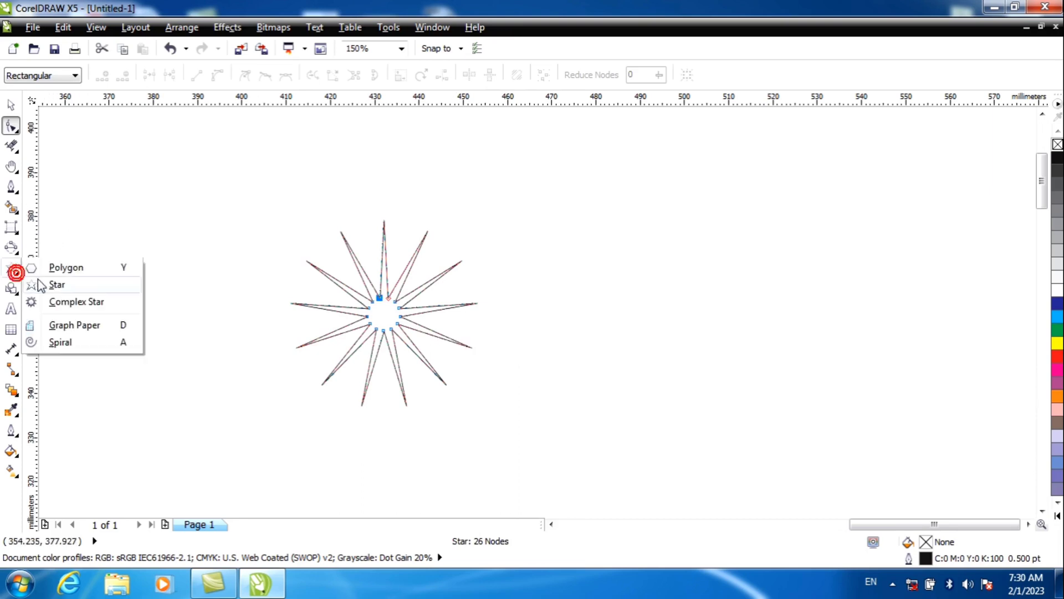
pyautogui.click(113, 308)
pyautogui.moveTo(639, 222); pyautogui.dragTo(859, 425)
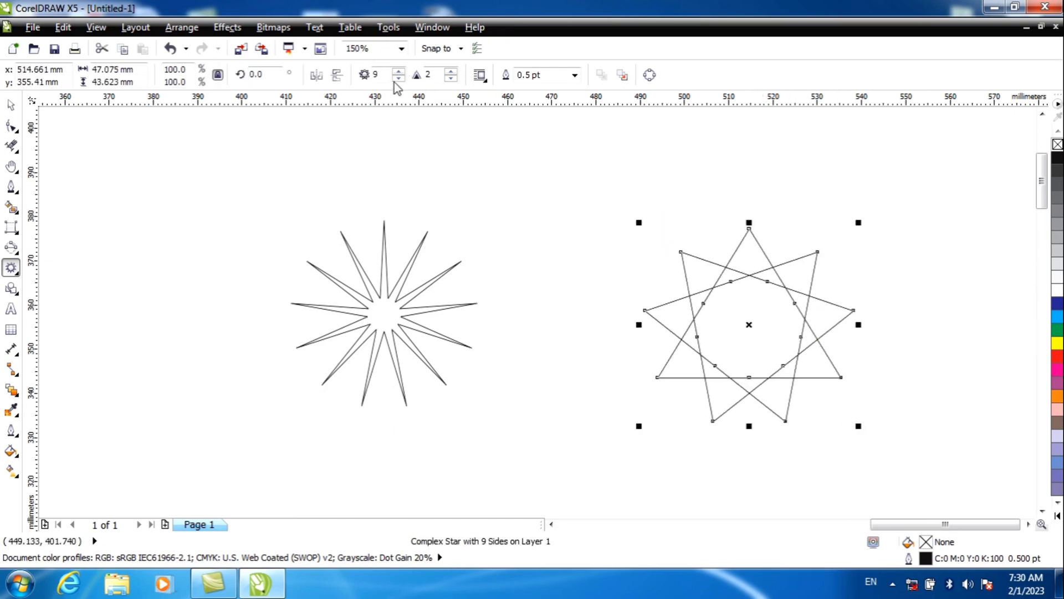
pyautogui.moveTo(398, 71); pyautogui.dragTo(398, 71)
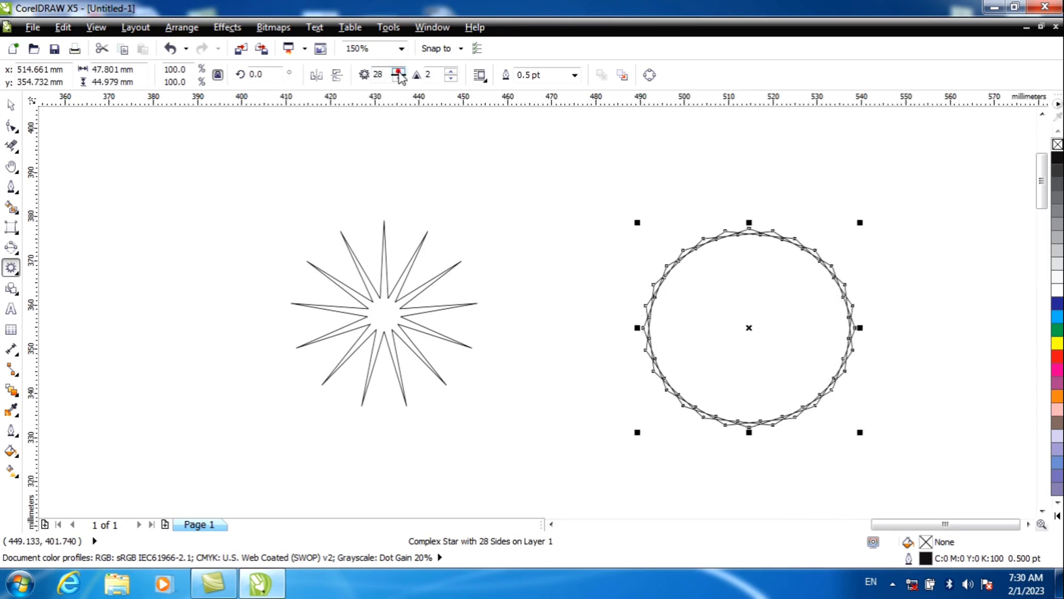
# Step: Reshape the complex star by pulling its inner and outer nodes inward, forming a small ring of interlaced, slanted spikes
pyautogui.click(11, 125)
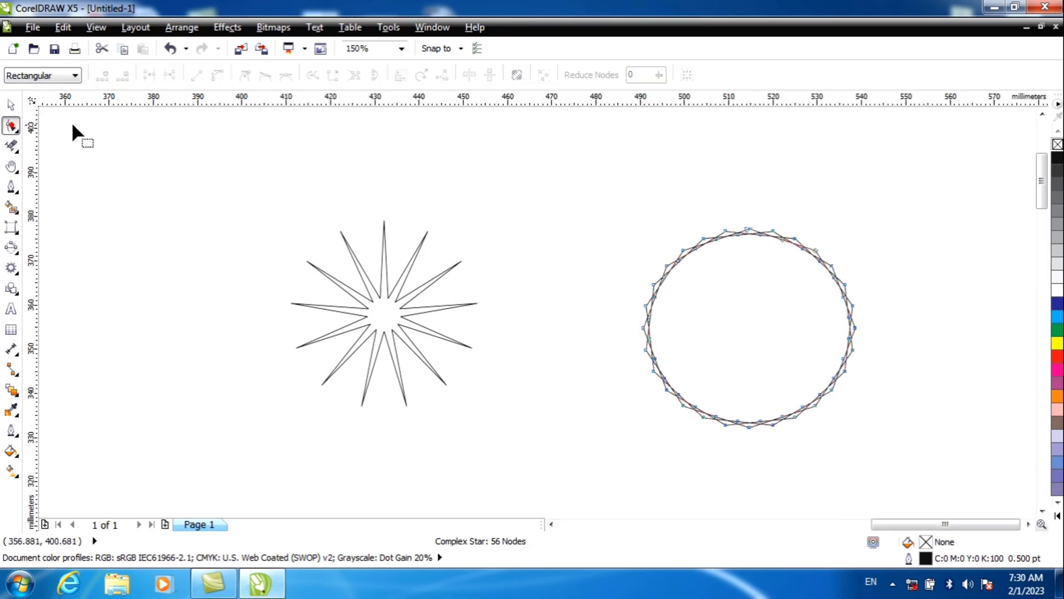
pyautogui.moveTo(695, 250); pyautogui.dragTo(720, 284)
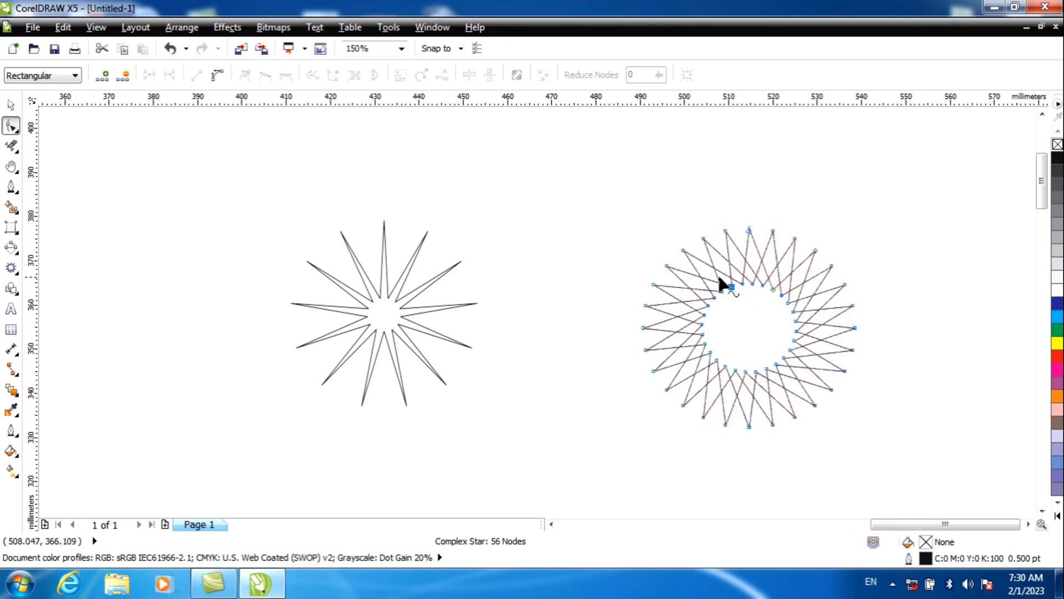
pyautogui.moveTo(683, 248); pyautogui.dragTo(693, 319)
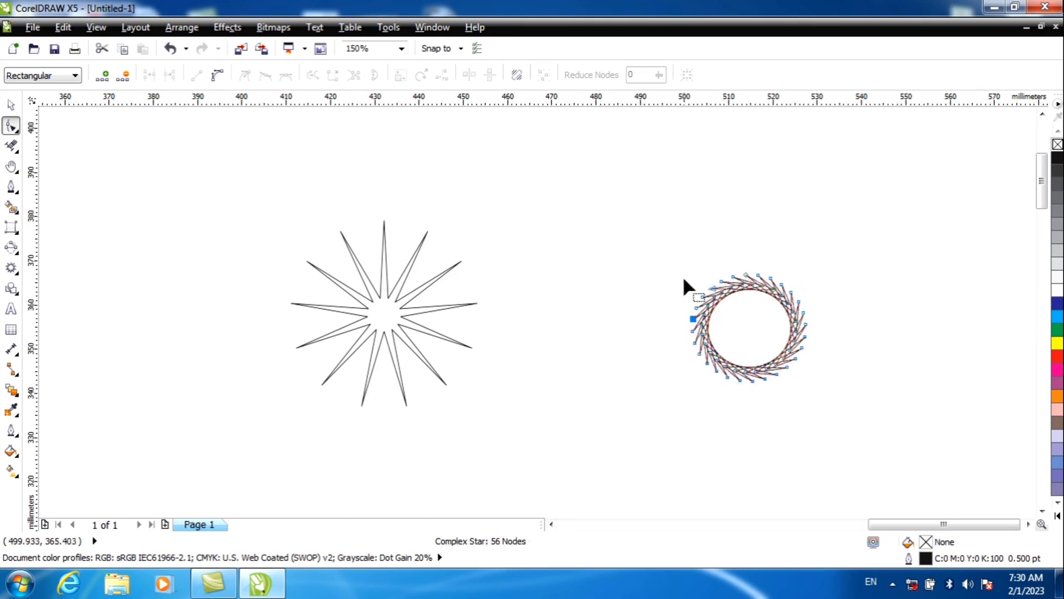
pyautogui.scroll(3, 698, 282)
pyautogui.scroll(-1, 720, 284)
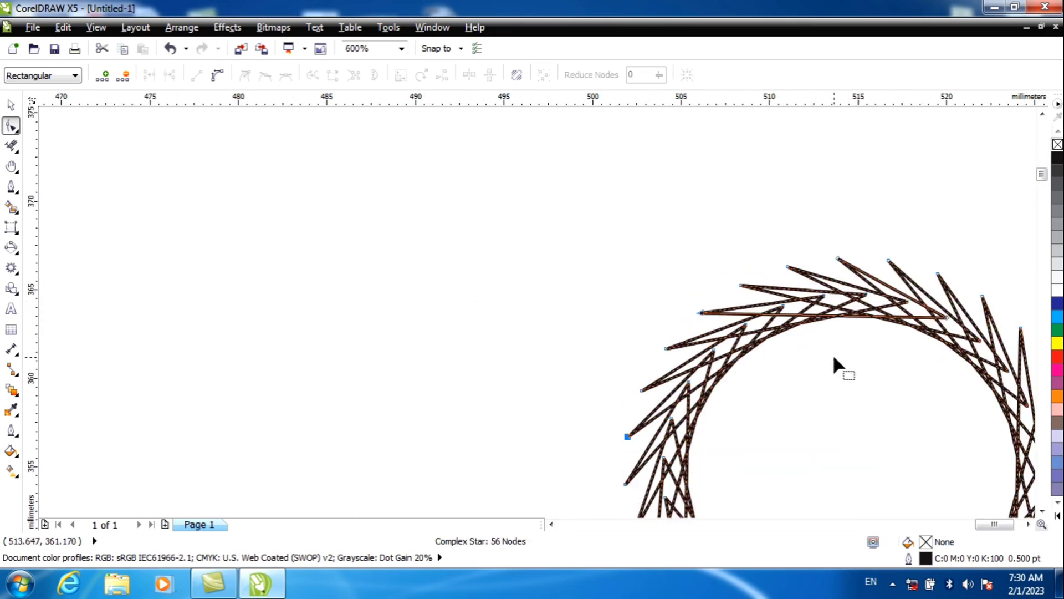
# Step: Delete the complex star and draw a parallelogram about 7.4 by 8.2 mm with the Basic Shapes tool
pyautogui.click(12, 106)
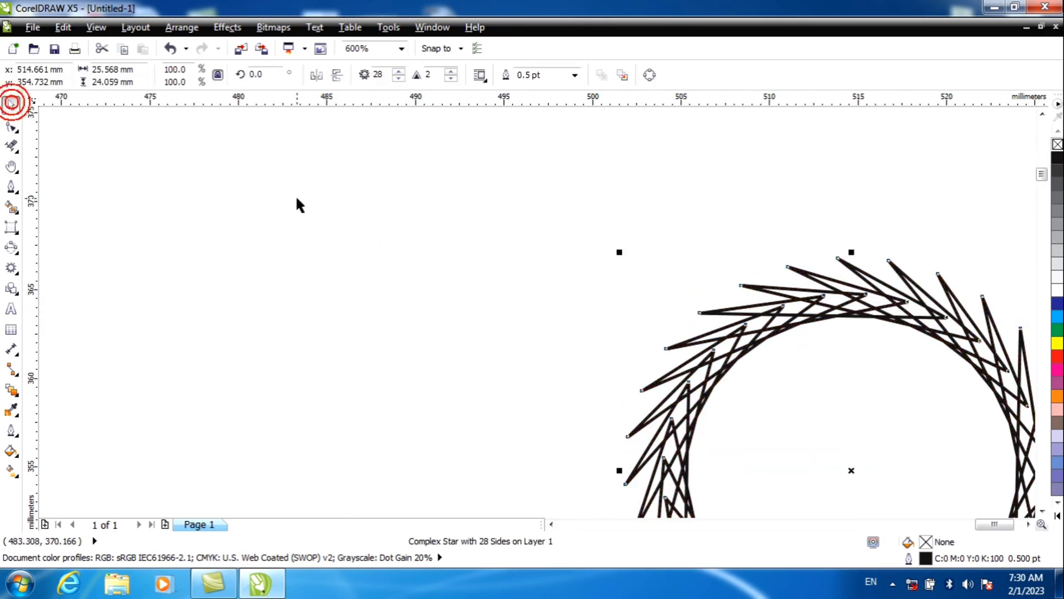
pyautogui.press('Delete')
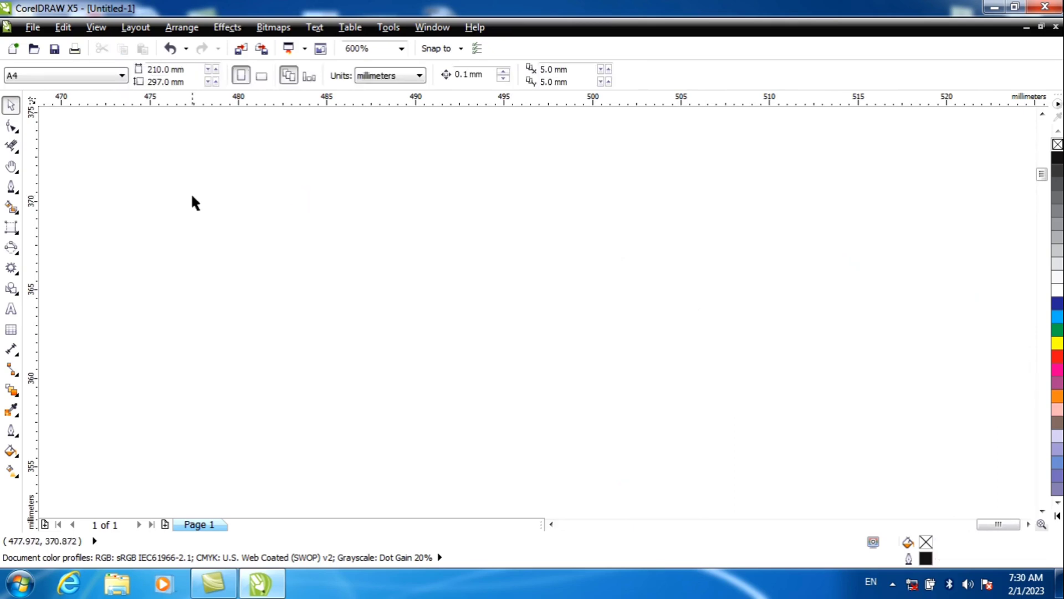
pyautogui.click(12, 289)
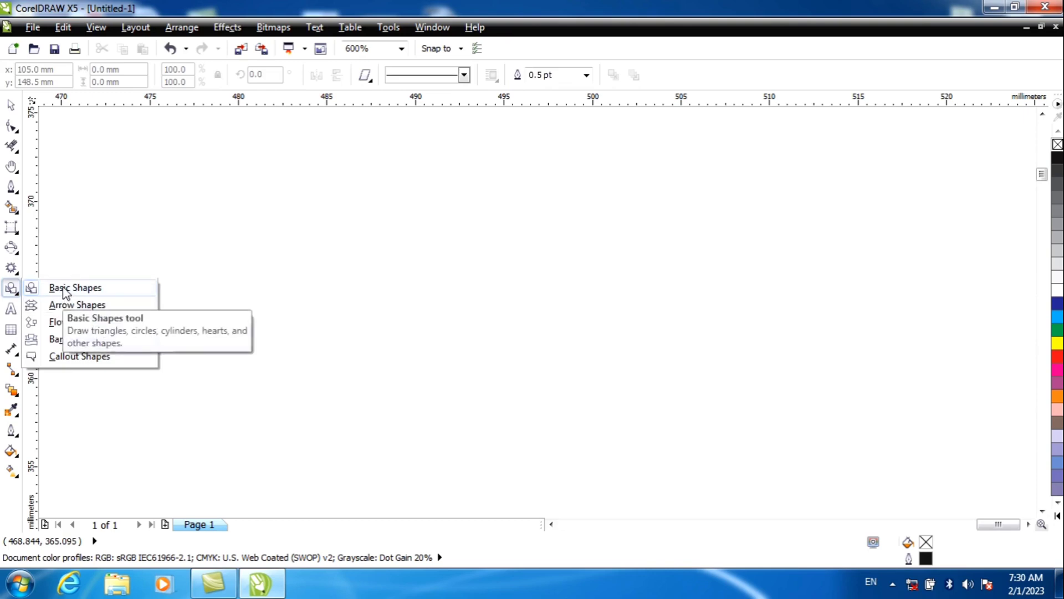
pyautogui.click(67, 287)
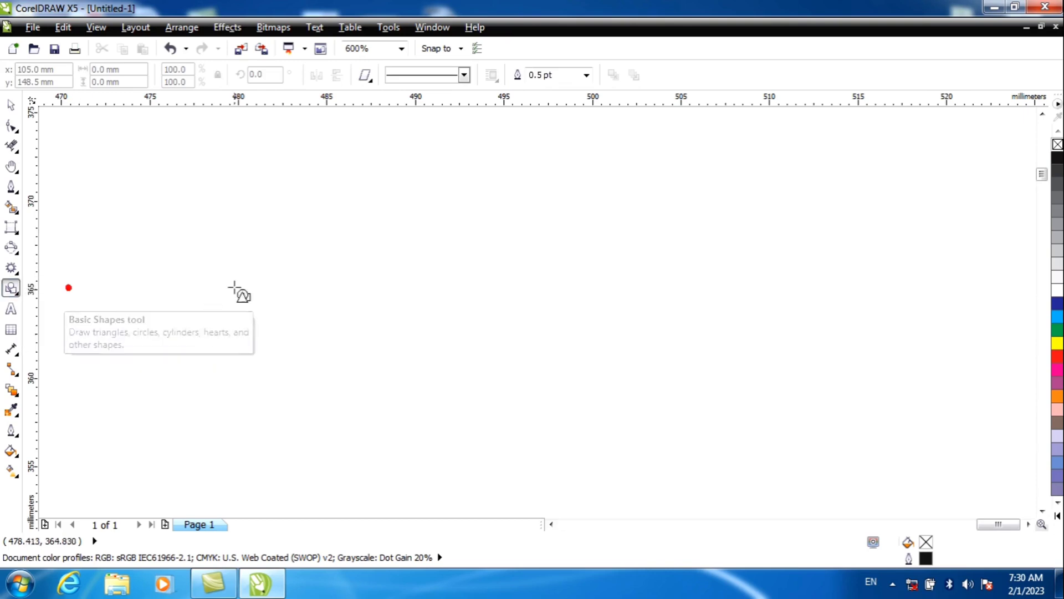
pyautogui.moveTo(292, 226); pyautogui.dragTo(425, 371)
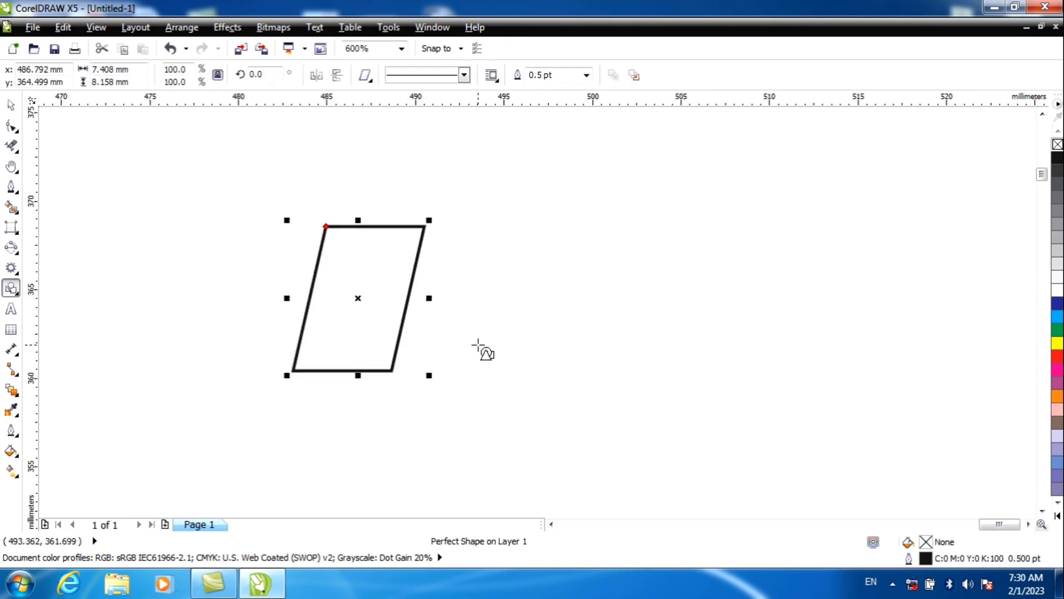
# Step: Draw a second parallelogram about 7.5 by 9.7 mm, lower and to the right of the first, and adjust its slant until it is nearly rectangular
pyautogui.moveTo(592, 306); pyautogui.dragTo(727, 481)
pyautogui.moveTo(625, 308); pyautogui.dragTo(681, 382)
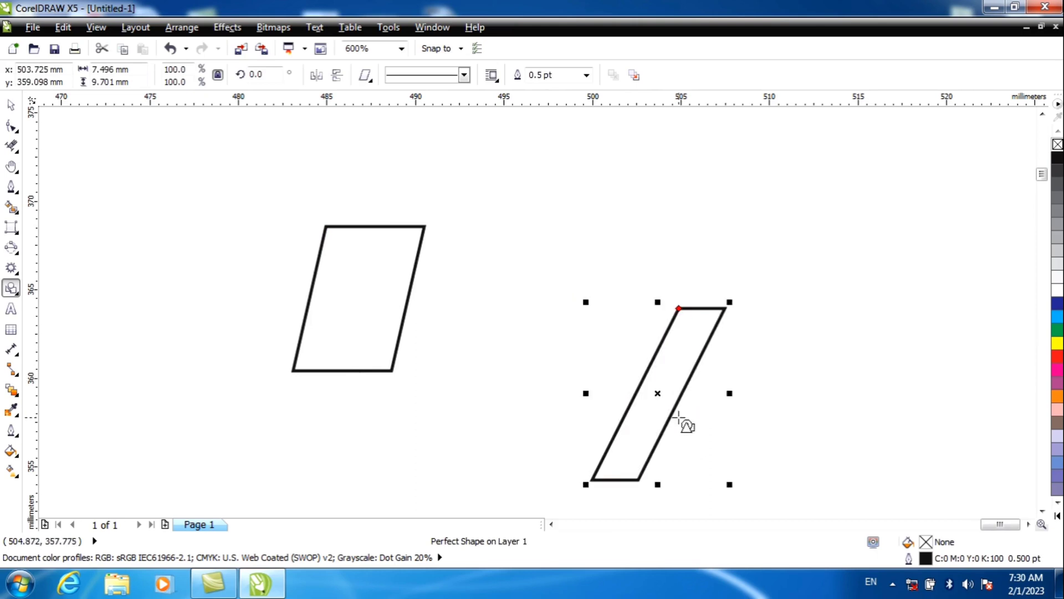
pyautogui.click(19, 132)
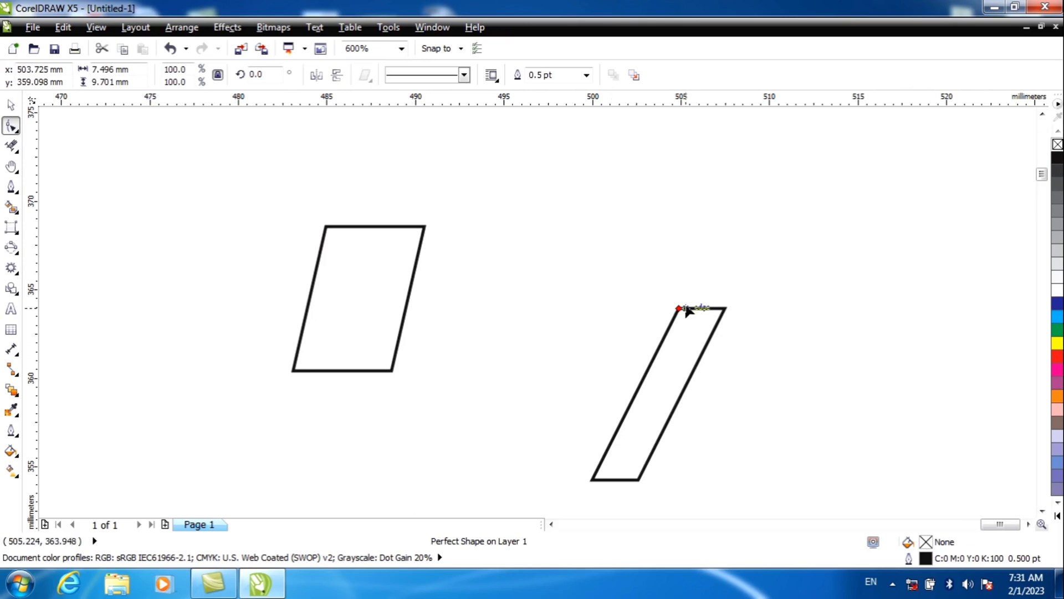
pyautogui.moveTo(682, 312); pyautogui.dragTo(597, 487)
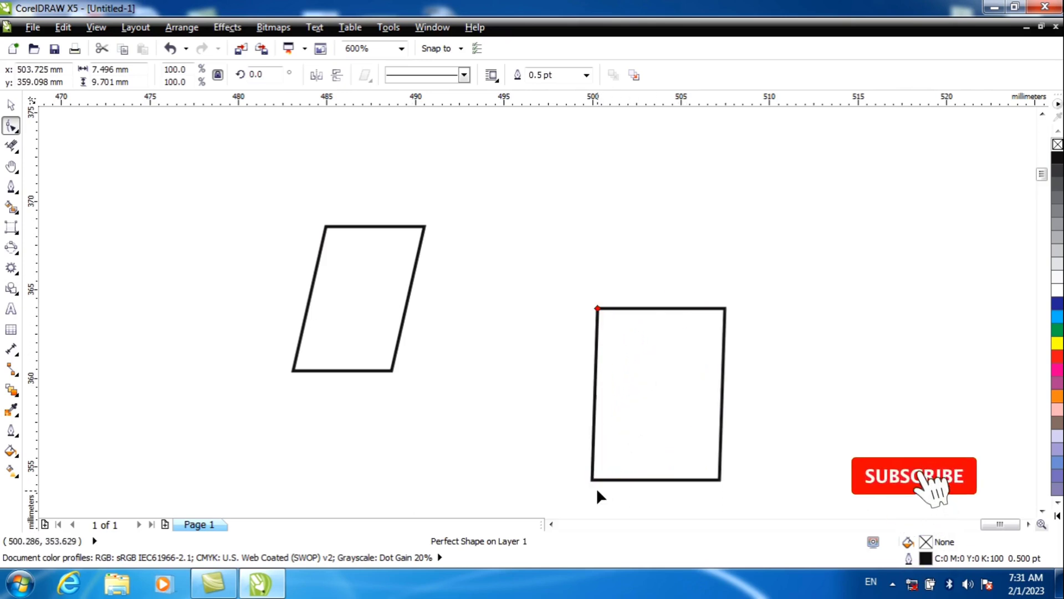